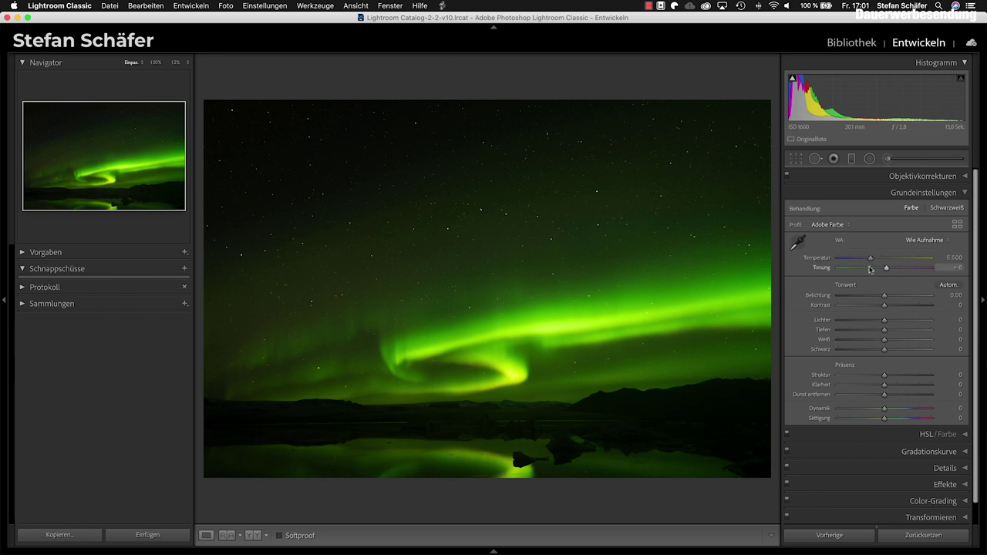
Step: Set the aurora photo's Temperatur to 3,248 and Tonung to +10 in Grundeinstellungen
drag(870, 260, 849, 261)
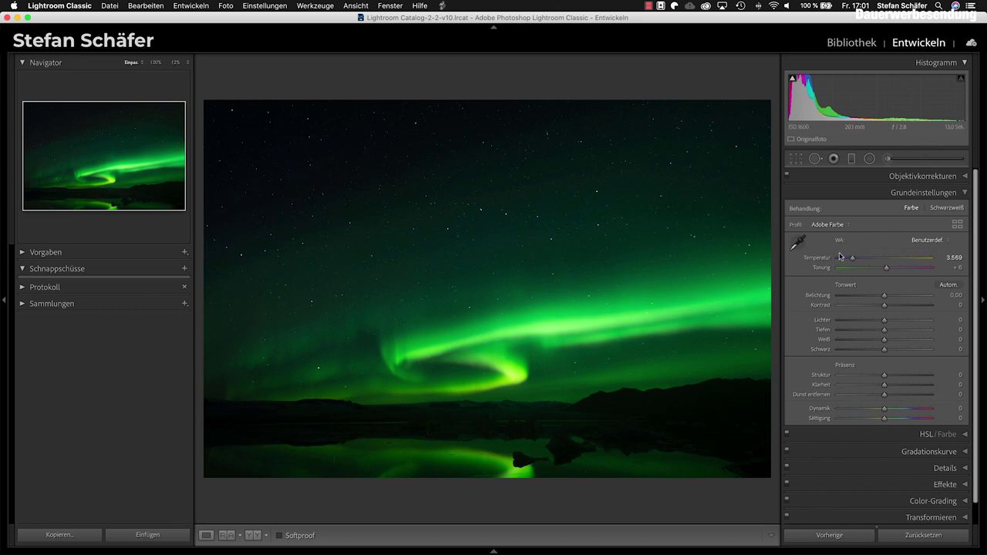
drag(853, 259, 851, 260)
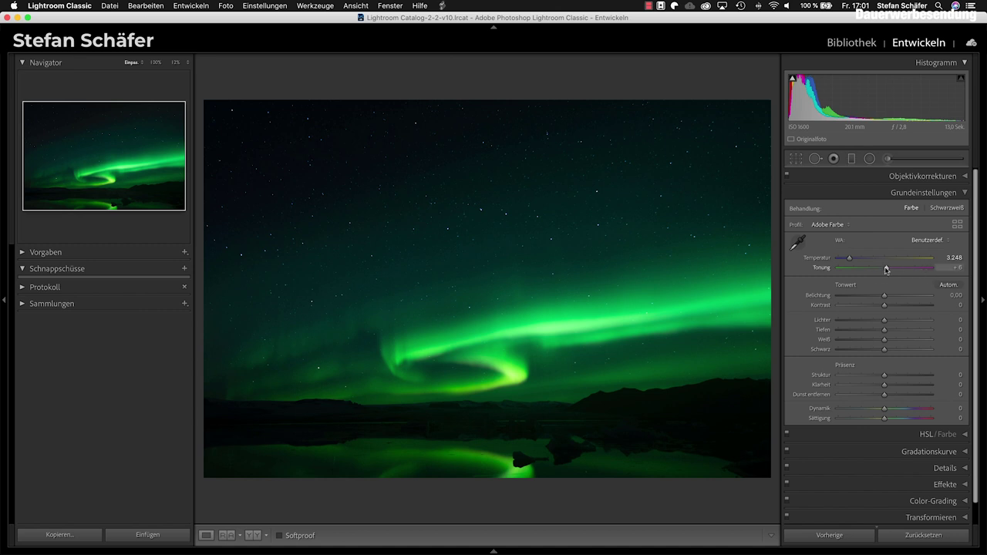
mouse_move(885, 269)
mouse_down()
mouse_move(863, 270)
mouse_move(898, 269)
mouse_move(887, 270)
mouse_up()
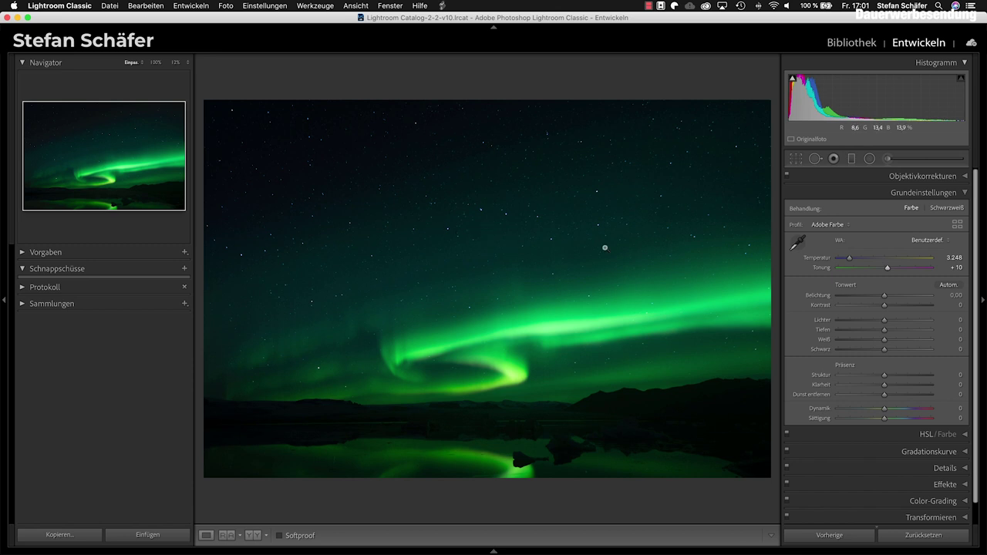
Step: Set Lichter to −20, Tiefen to +55 and Belichtung to +0.20 in Grundeinstellungen
drag(885, 322, 864, 322)
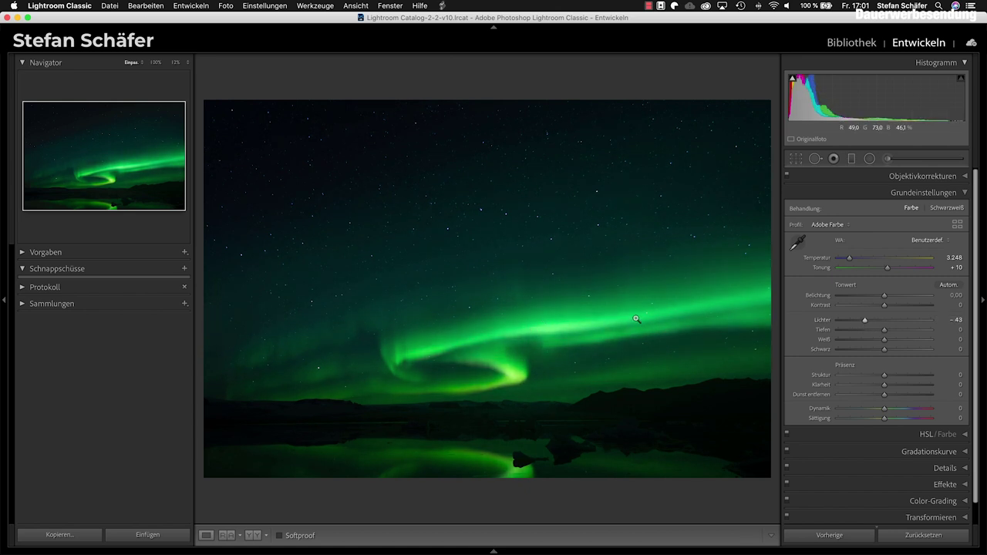
drag(865, 320, 878, 324)
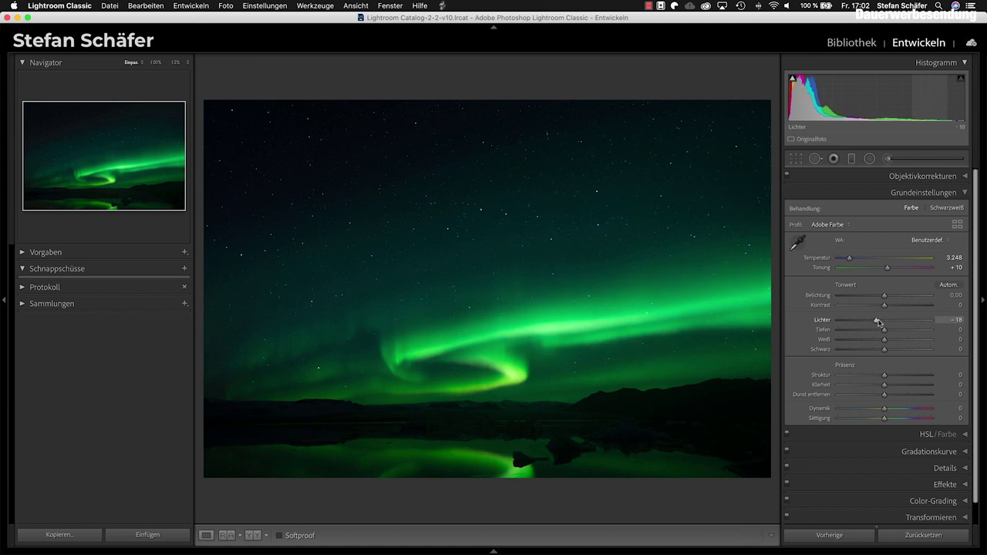
mouse_move(884, 329)
mouse_down()
mouse_move(953, 331)
mouse_move(862, 333)
mouse_move(930, 333)
mouse_move(911, 337)
mouse_up()
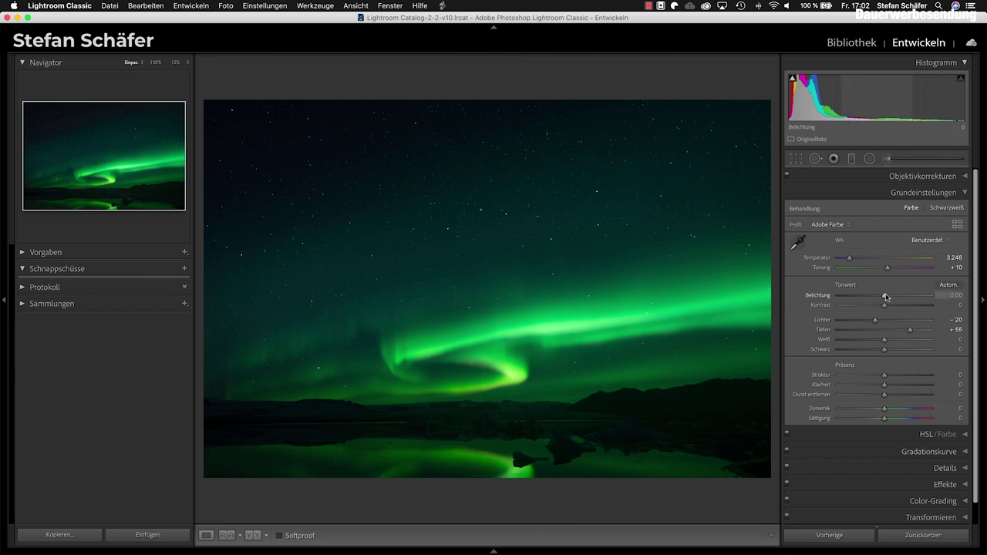
drag(885, 297, 888, 298)
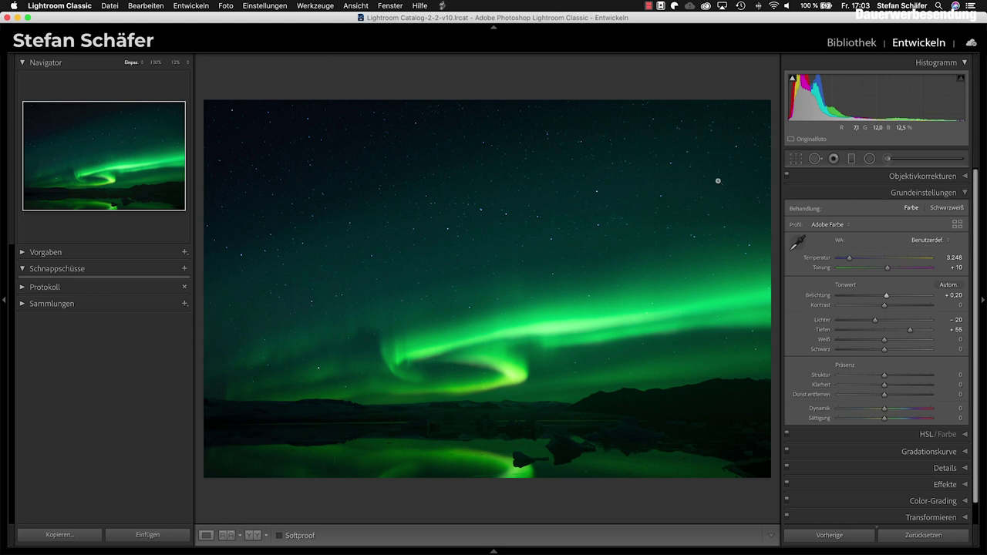
Step: Drag the crop's top-left corner inward to trim the top and left edges
click(795, 159)
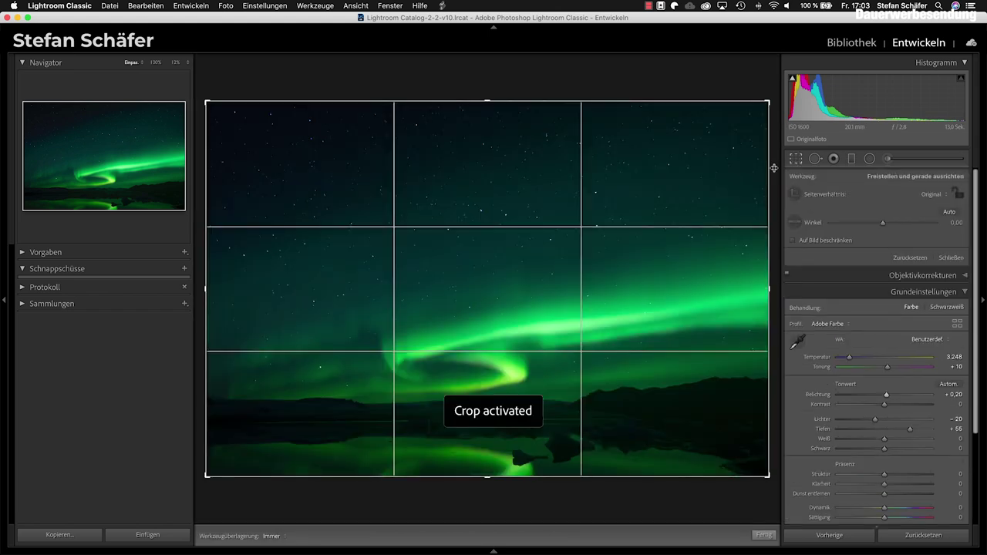
drag(207, 103, 242, 131)
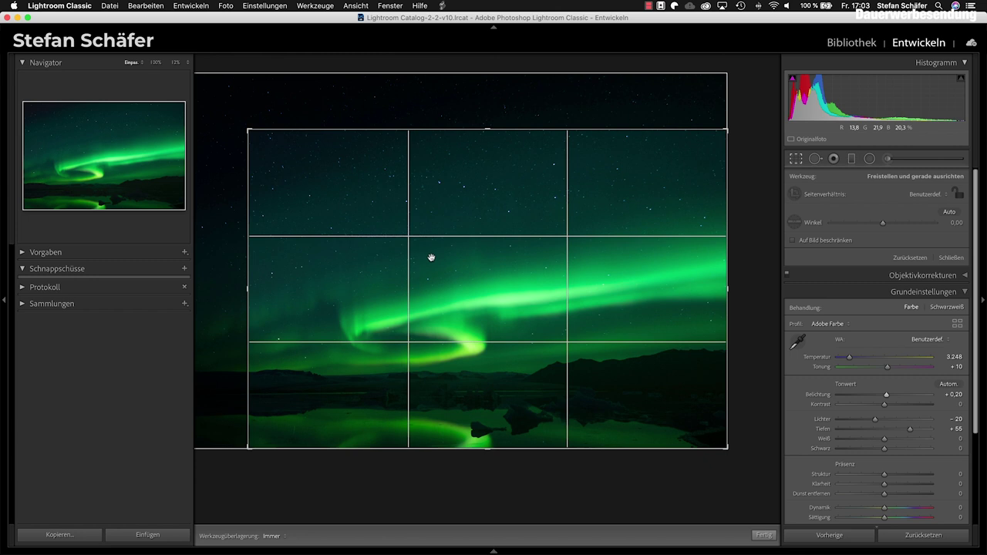
key(d)
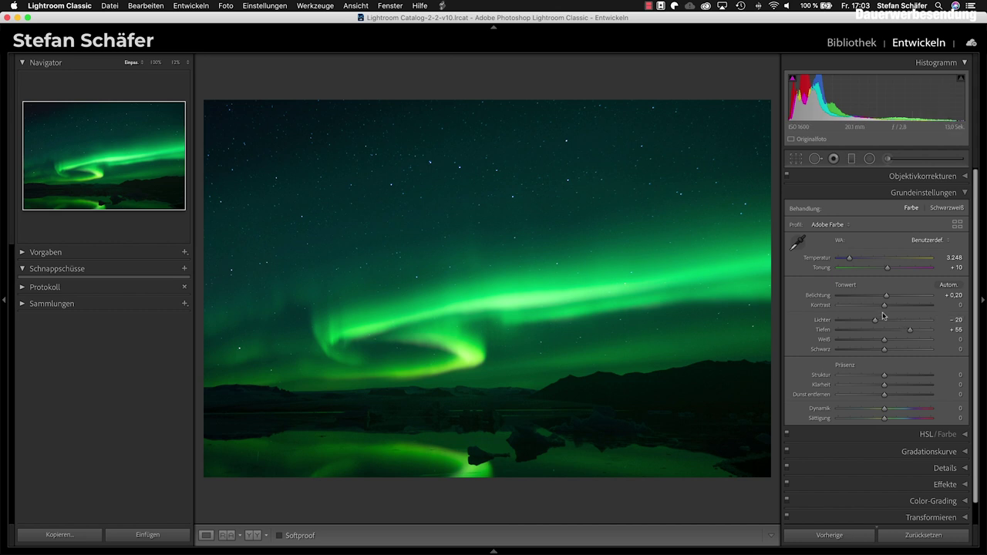
Step: In HSL/Farbe, set green luminance −20, blue luminance +40 and blue saturation +3
click(929, 434)
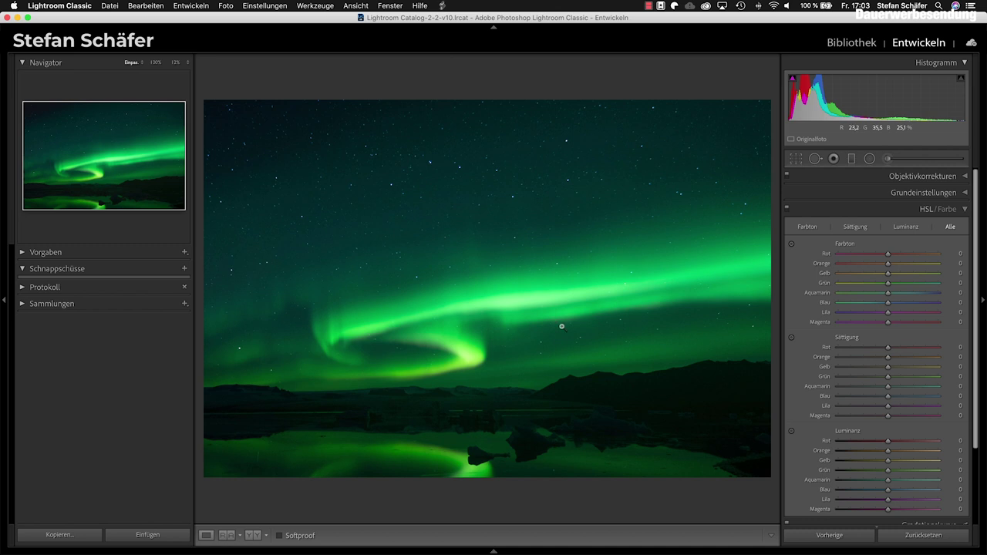
drag(886, 471, 877, 472)
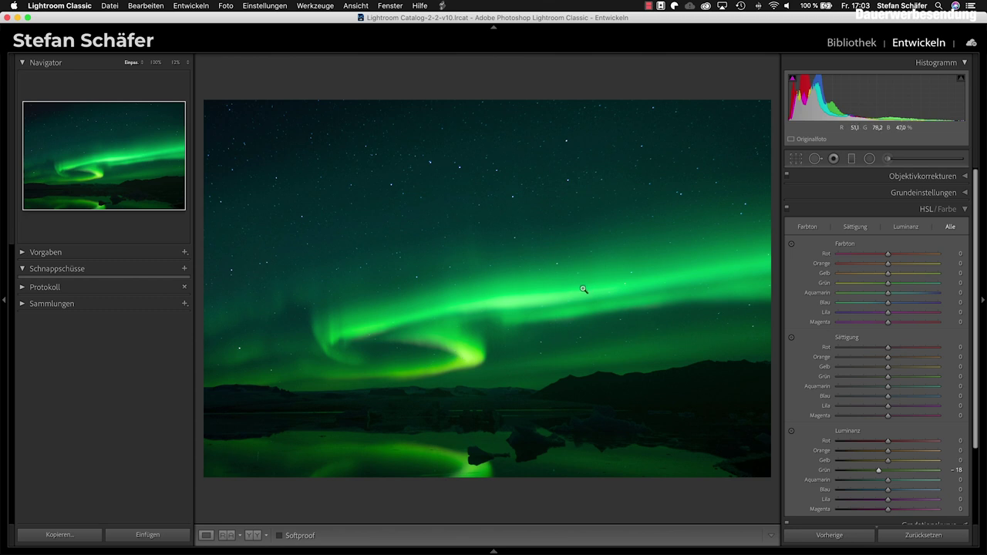
drag(879, 471, 878, 471)
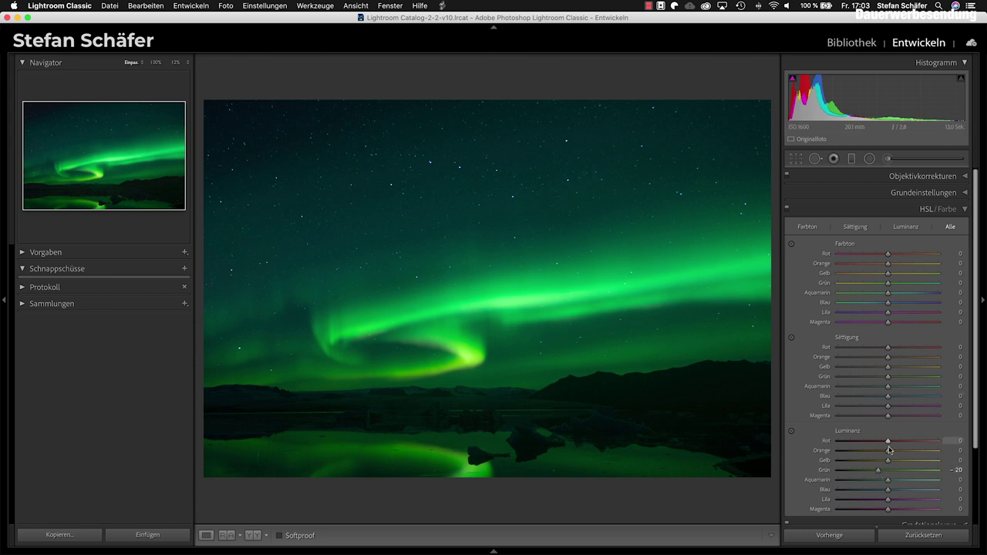
mouse_move(887, 490)
mouse_down()
mouse_move(839, 489)
mouse_move(924, 490)
mouse_move(815, 489)
mouse_move(910, 486)
mouse_up()
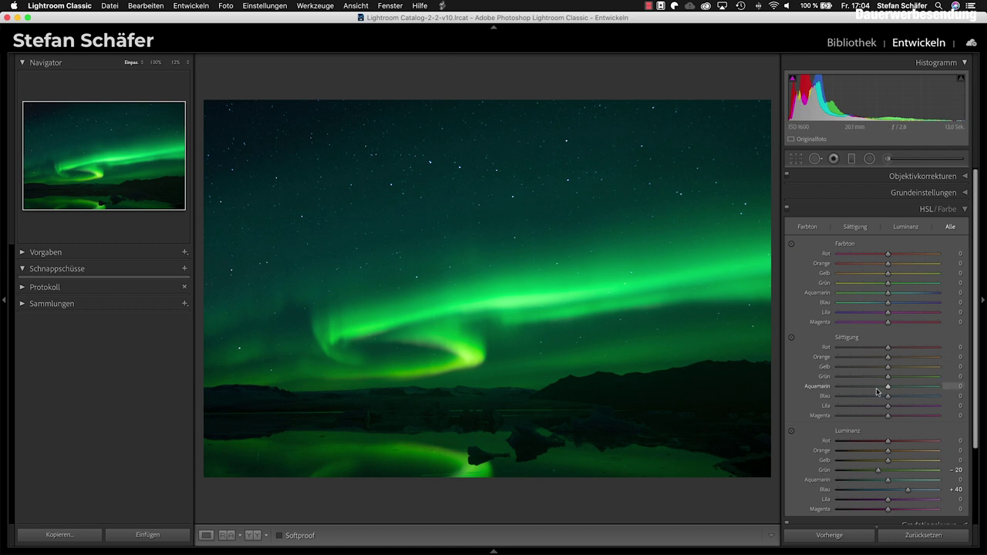
mouse_move(887, 397)
mouse_down()
mouse_move(925, 399)
mouse_move(889, 401)
mouse_up()
Step: Enable lens profile and chromatic aberration corrections in Objektivkorrekturen
click(922, 176)
click(831, 216)
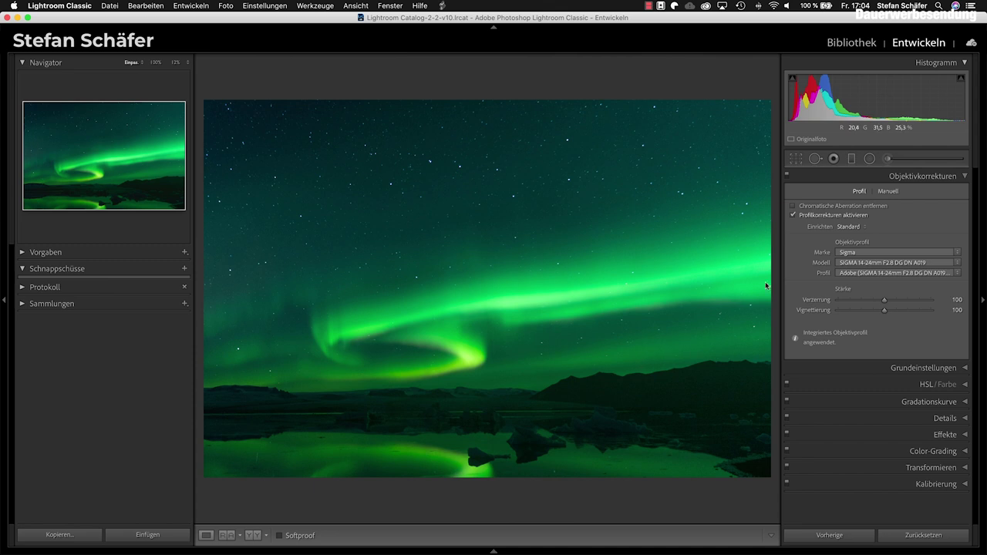
click(835, 206)
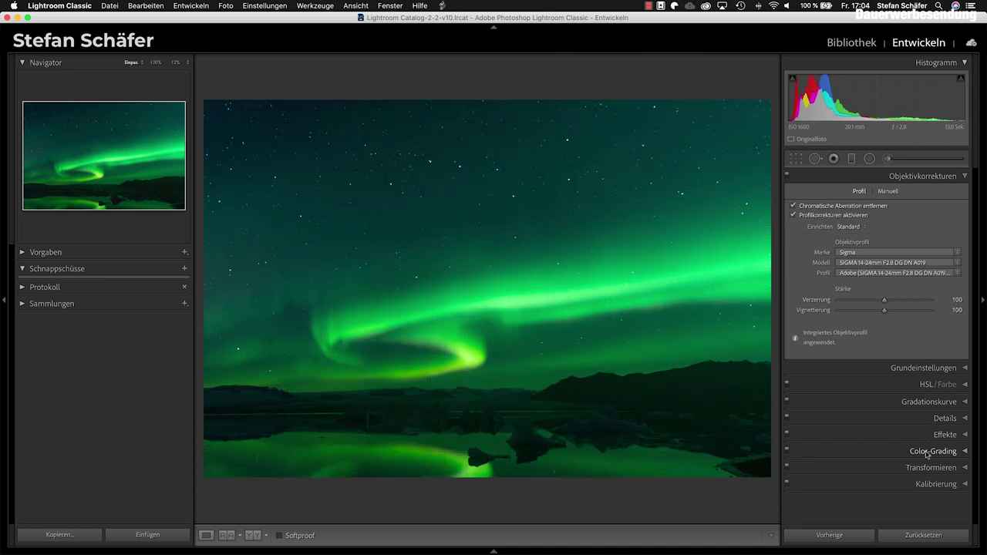
Step: Add a −10 post-crop vignette in Effekte and expand the Details panel
click(942, 434)
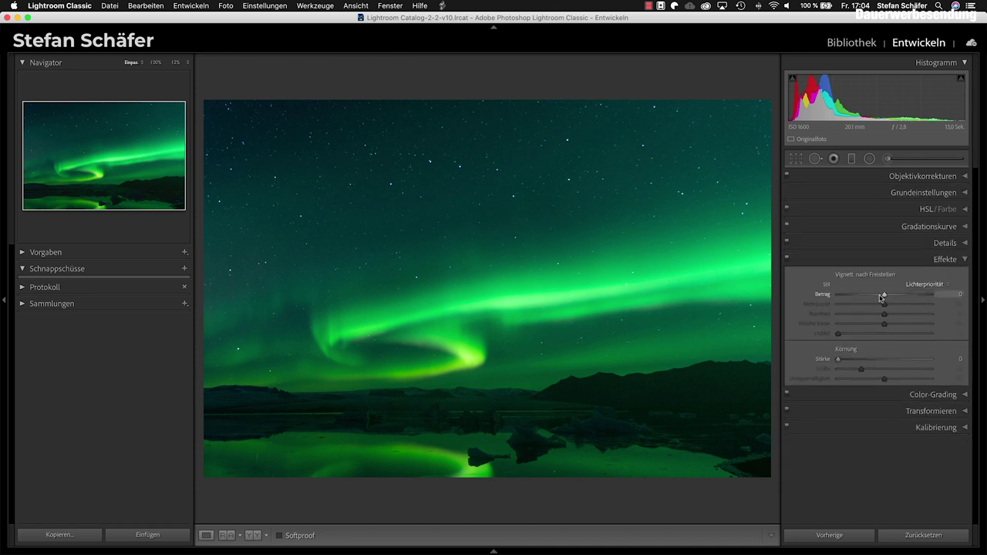
drag(883, 296, 879, 296)
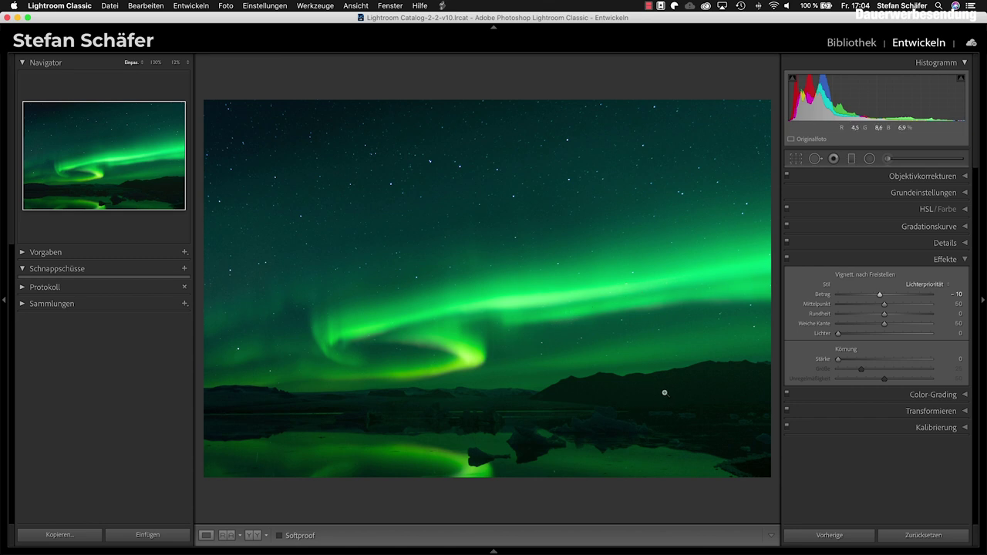
click(919, 244)
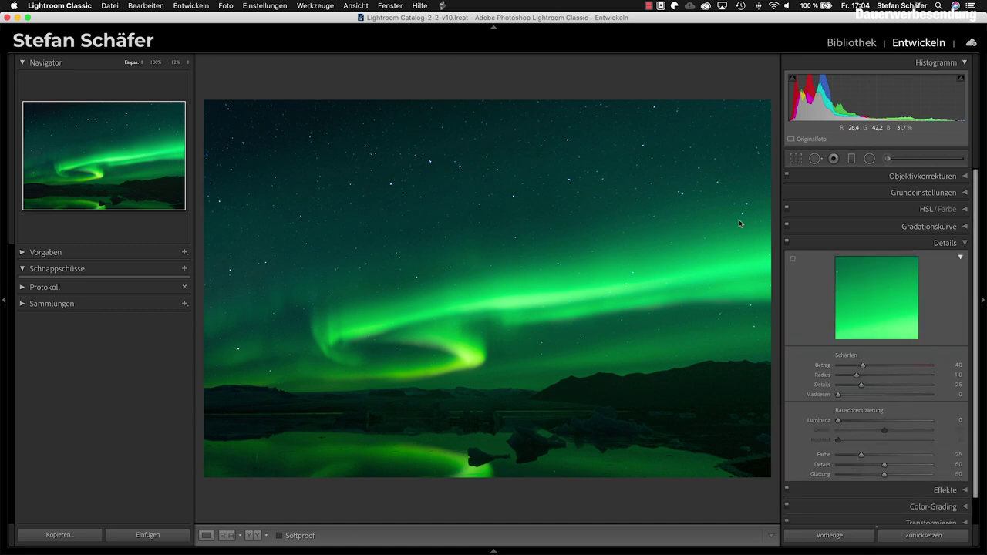
Step: Check the aurora at 100% zoom, then set sharpening amount 70, radius 0.7, masking 33
click(474, 350)
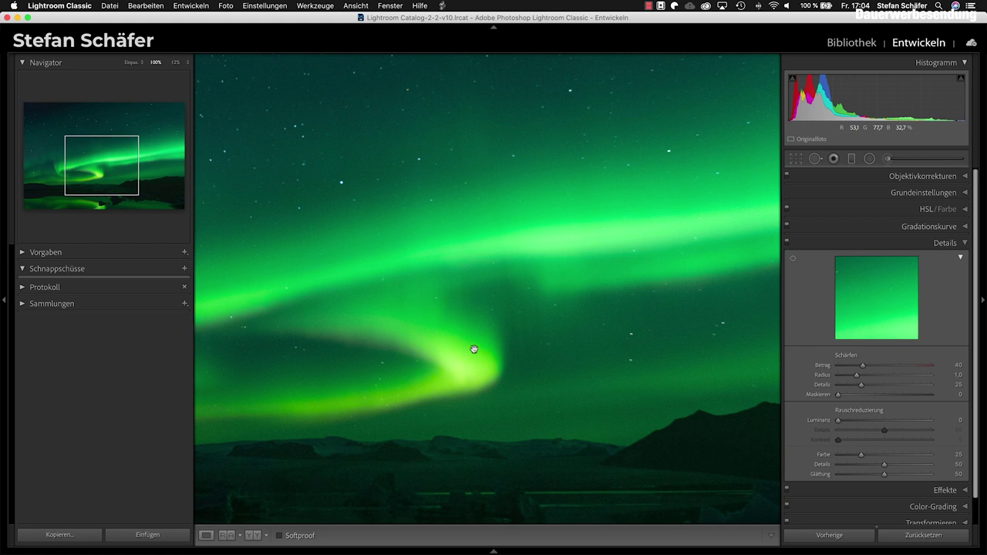
click(532, 339)
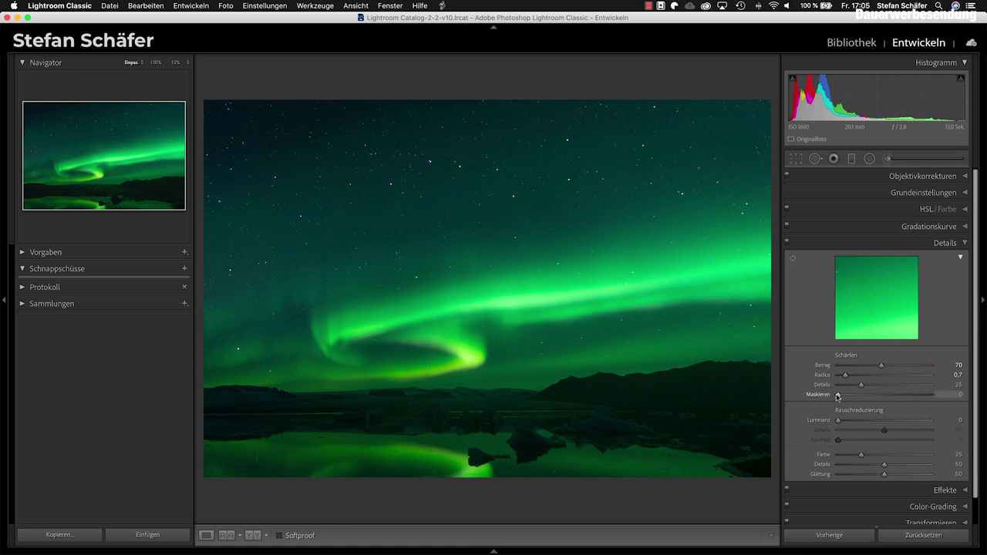
drag(836, 396, 868, 396)
Step: In Grundeinstellungen, reset exposure to zero and raise Kontrast to +10
click(918, 192)
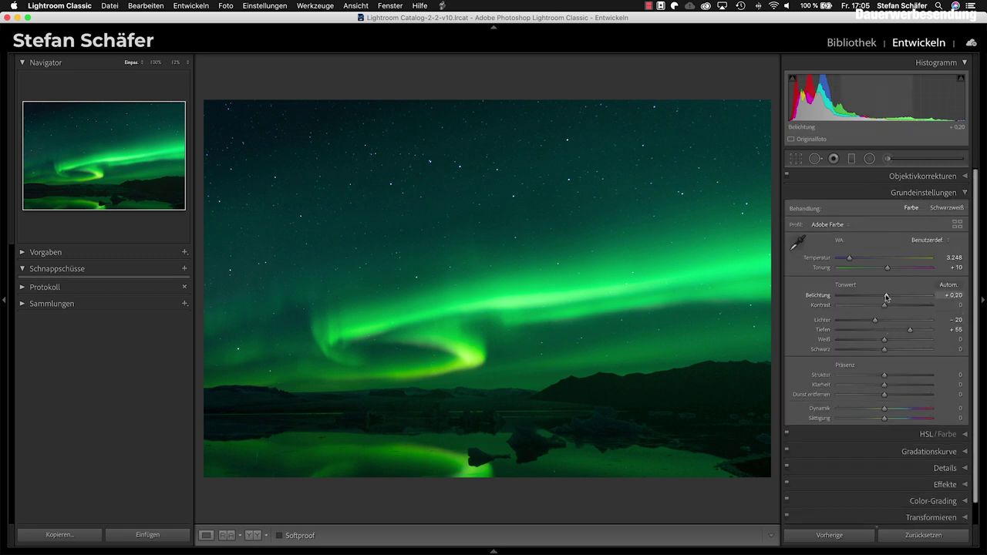
drag(885, 298, 883, 298)
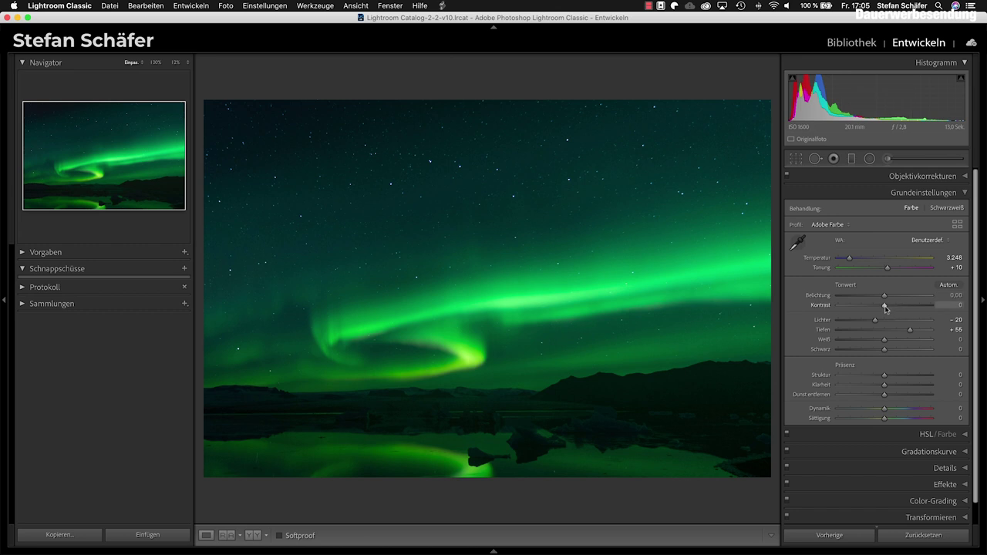
drag(885, 308, 890, 309)
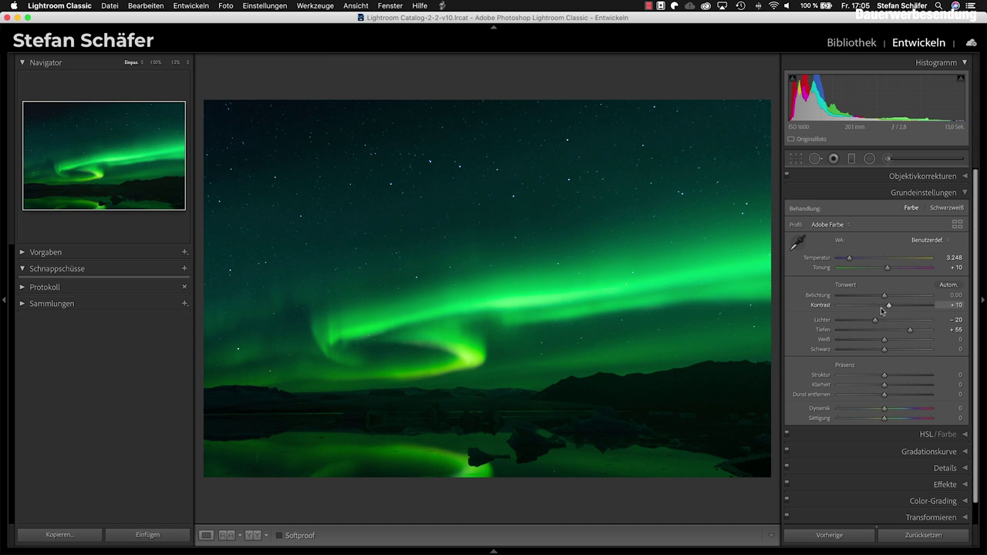
Step: Toggle the before/after view to compare the edited aurora with the original
key(backslash)
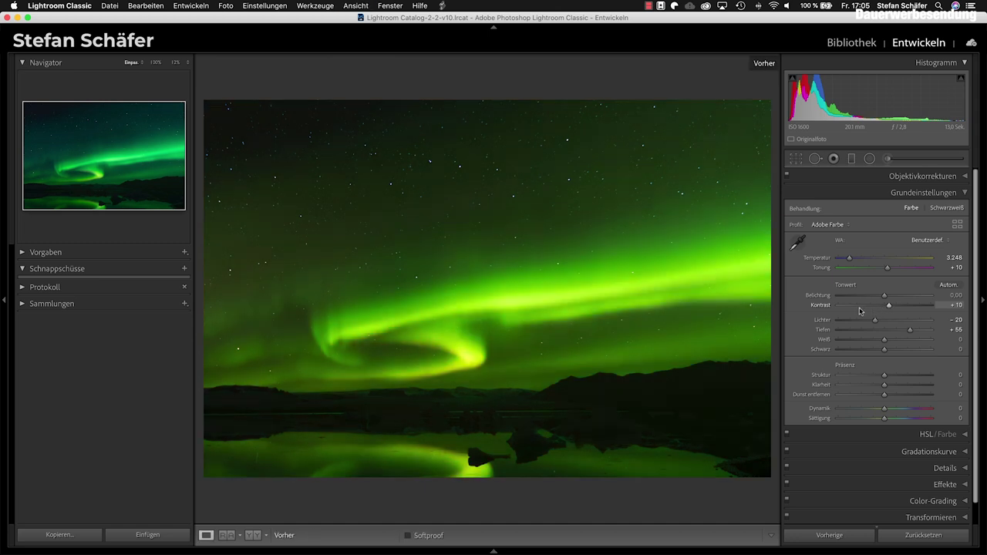
key(backslash)
key(backslash)
key(backslash)
key(backslash)
key(backslash)
key(backslash)
key(backslash)
key(backslash)
key(backslash)
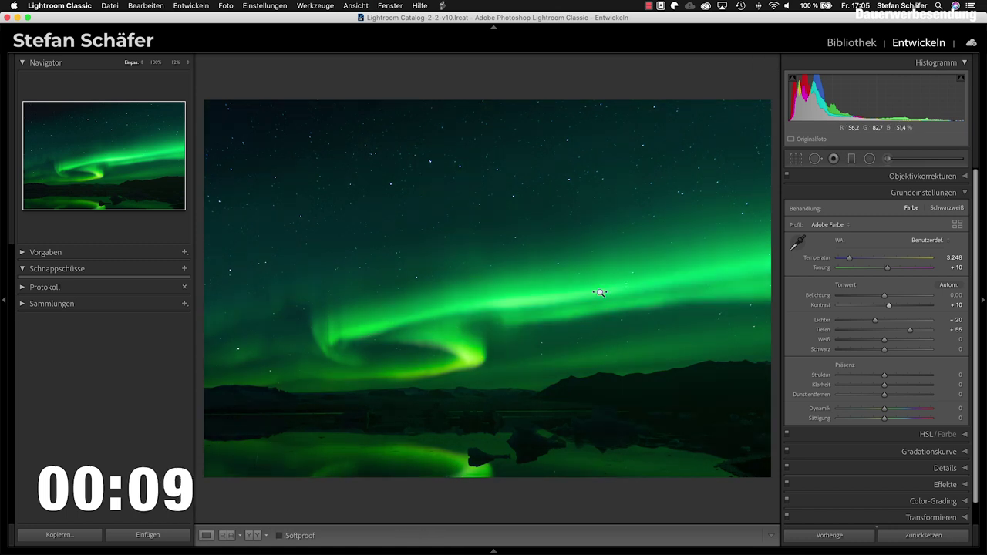
key(backslash)
key(backslash)
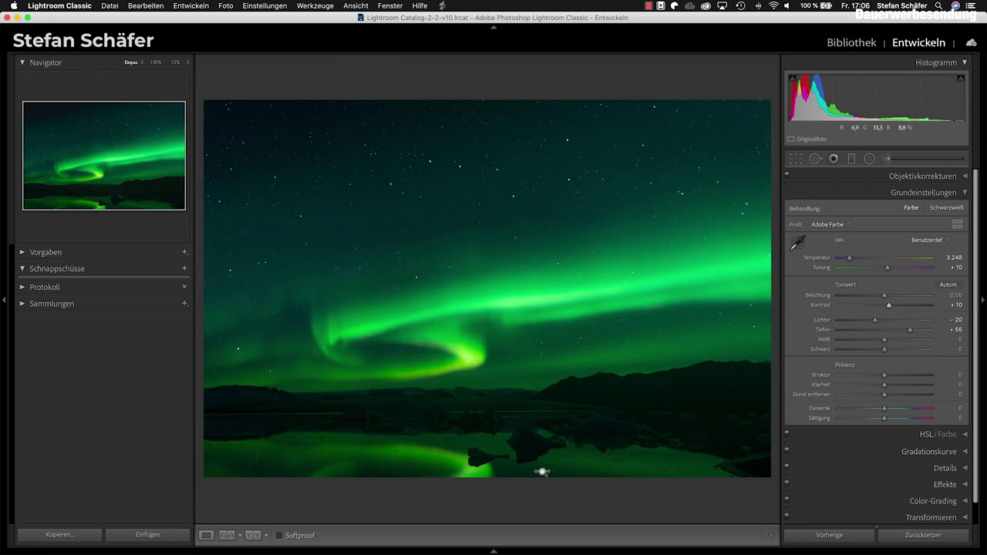
key(backslash)
key(backslash)
Step: Go to the tree-silhouette sunset photo and set Tiefen −71 and Schwarz −24
key(Right)
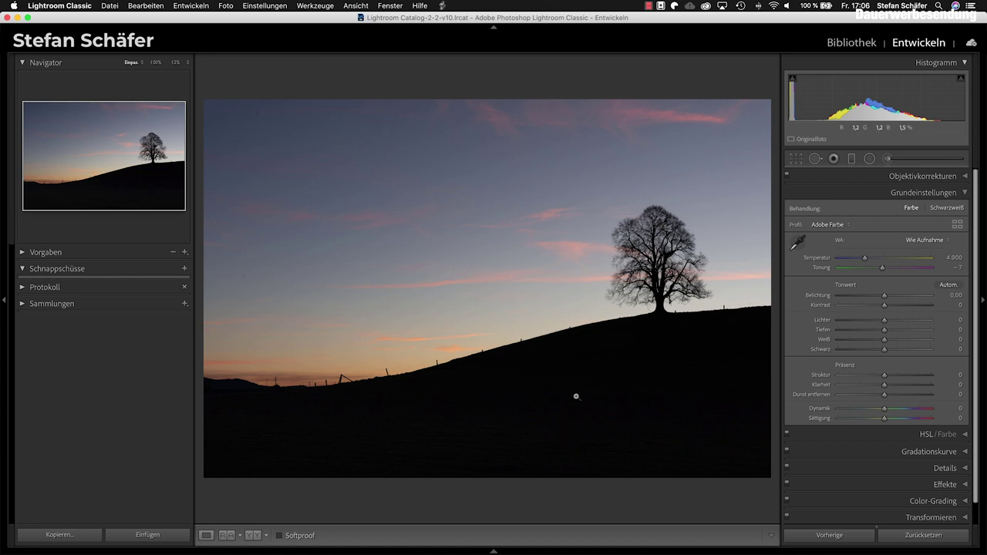
mouse_move(885, 351)
mouse_down()
mouse_move(877, 331)
mouse_move(849, 332)
mouse_up()
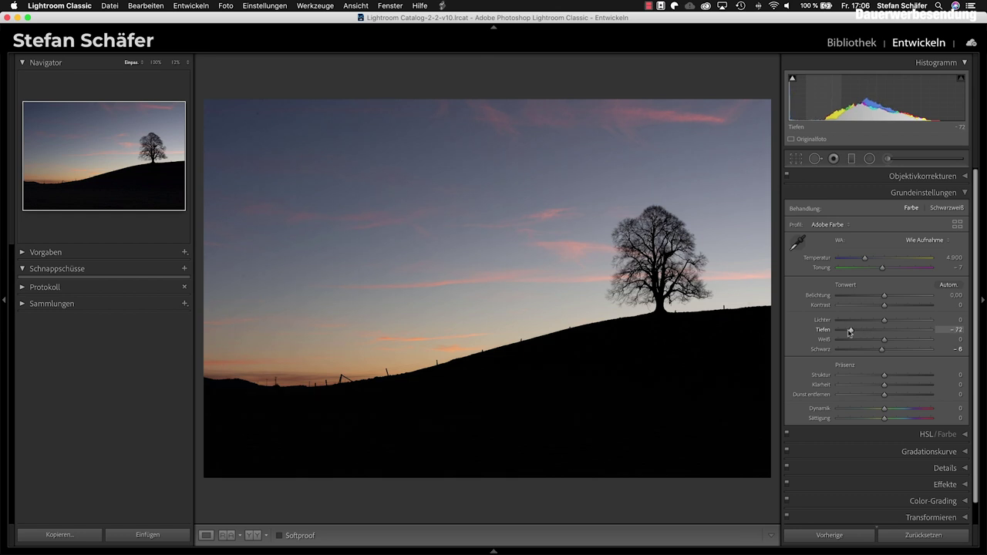
drag(881, 351, 873, 352)
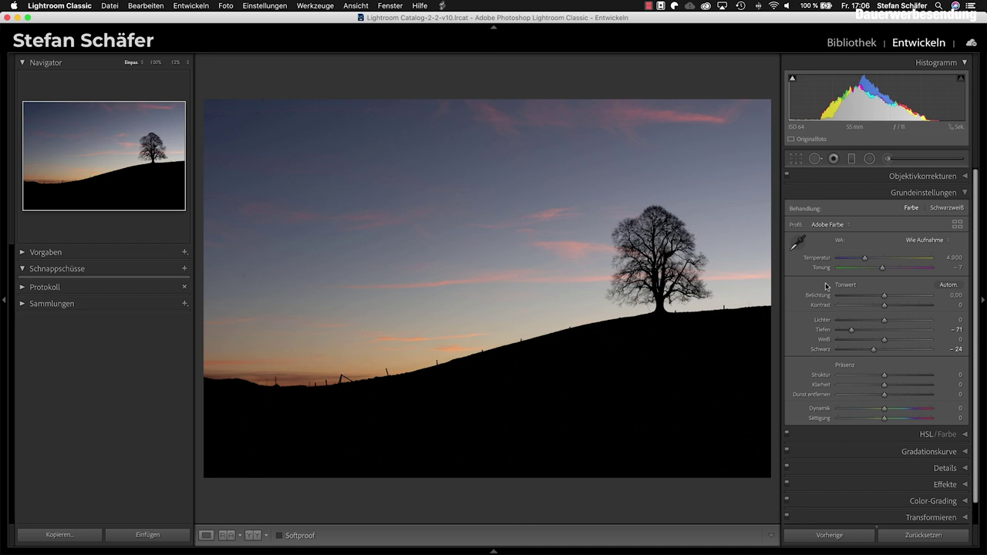
Step: Drag a graduated filter over the horizon with exposure −0.18, contrast 33, temperature −3, tint 4
click(851, 159)
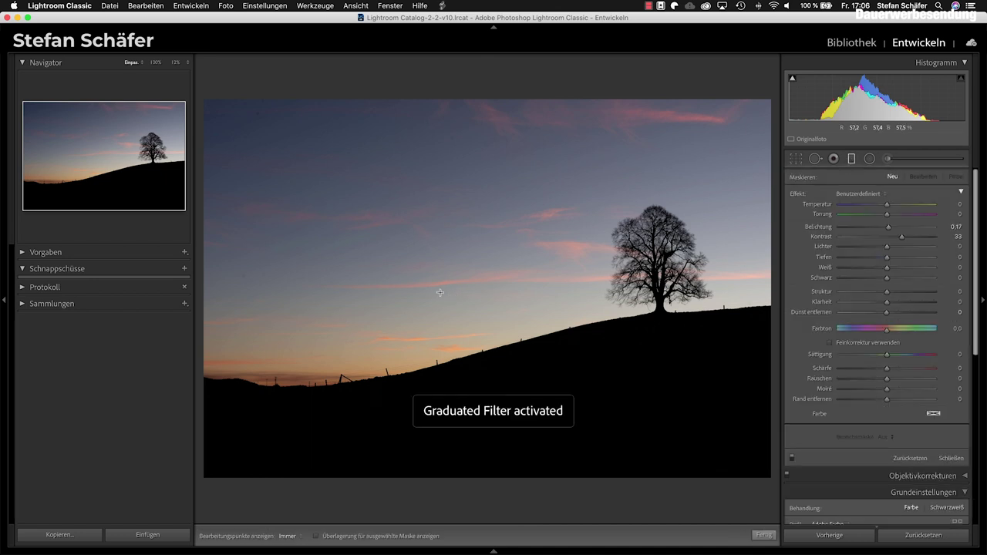
drag(405, 347, 404, 441)
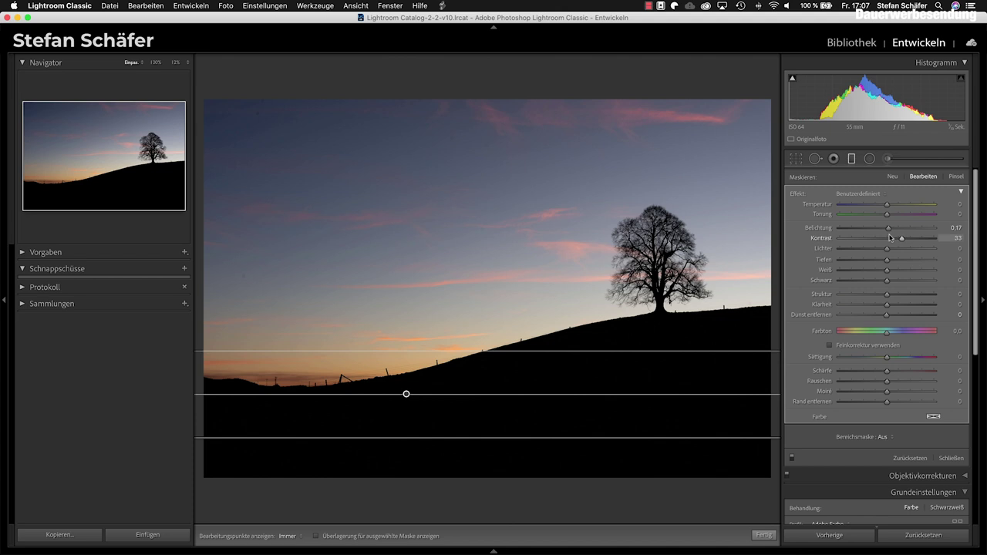
drag(889, 228, 884, 230)
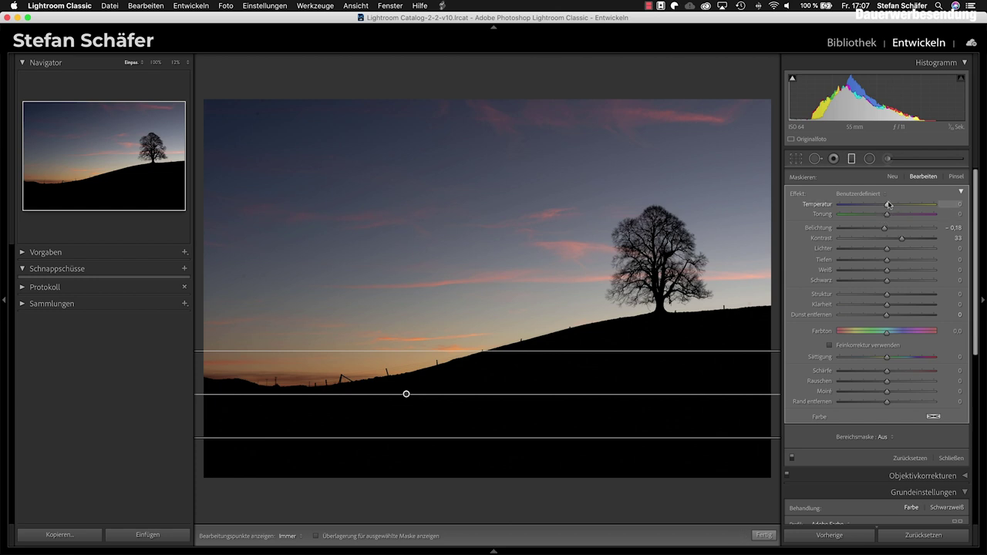
drag(889, 206, 891, 206)
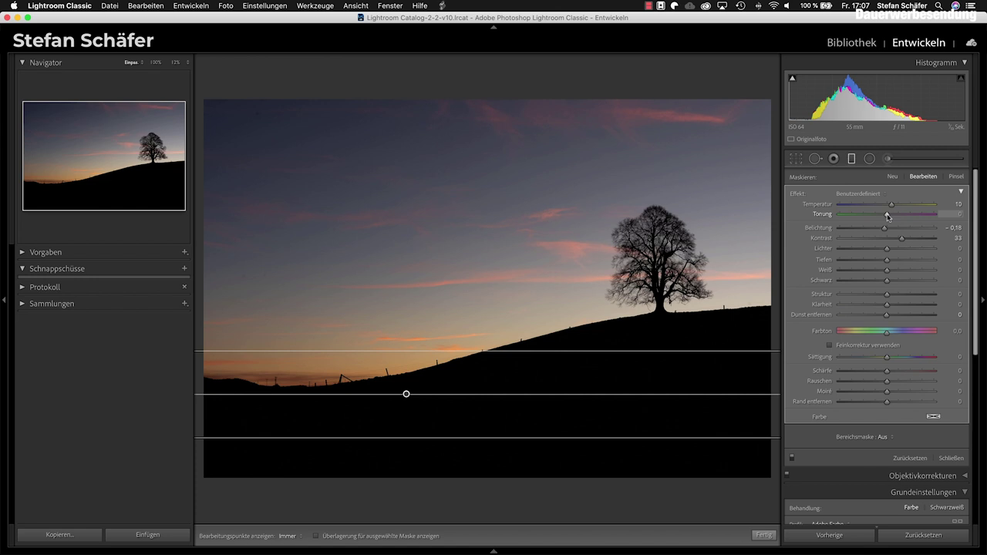
drag(890, 205, 882, 206)
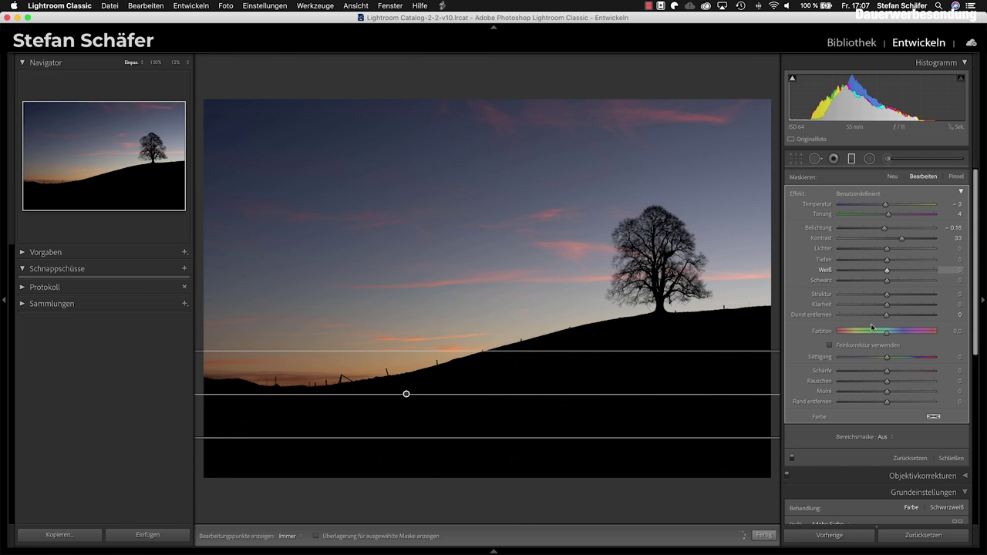
Step: Restrict the horizon mask with a Luminanz range mask of 46/100, then click Fertig
click(883, 439)
click(886, 455)
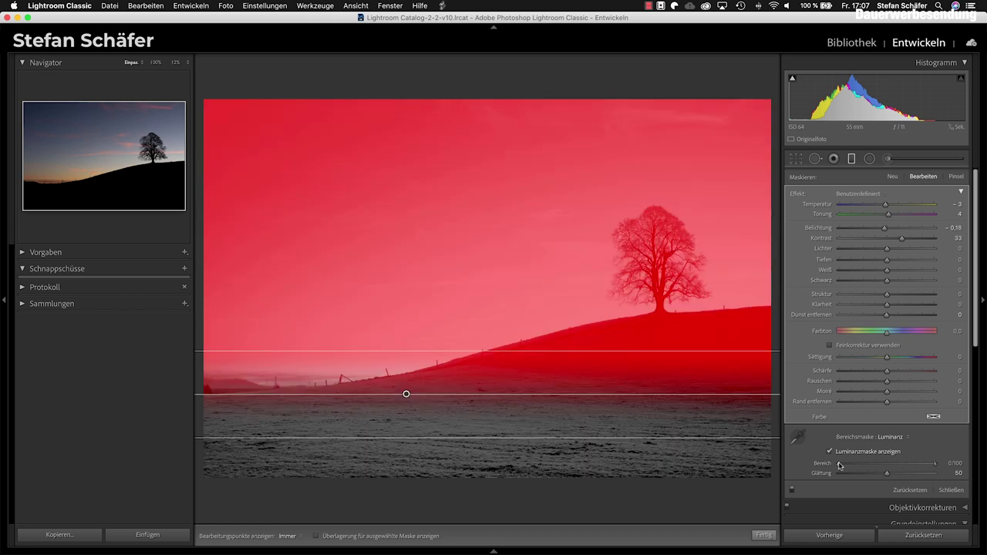
drag(838, 463, 869, 465)
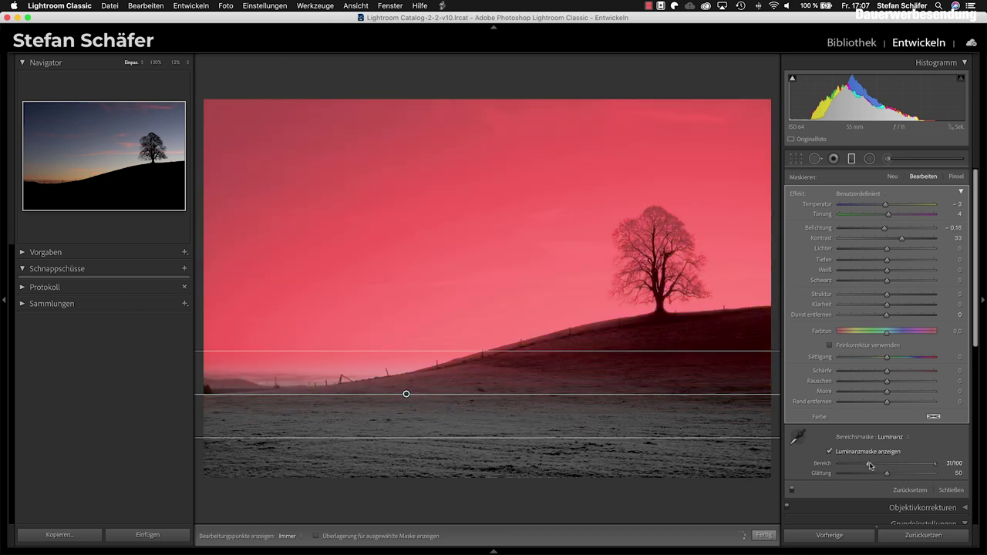
drag(873, 465, 884, 464)
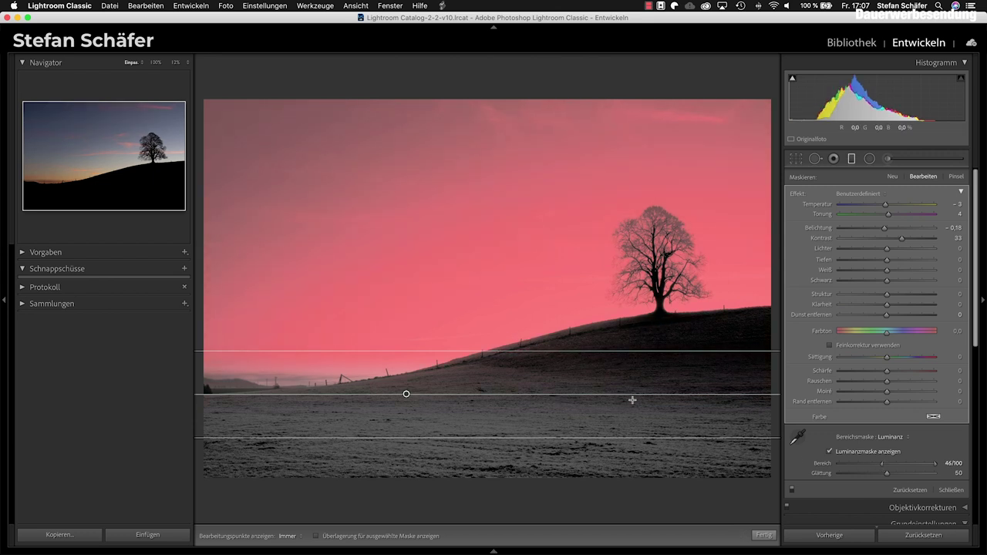
click(763, 534)
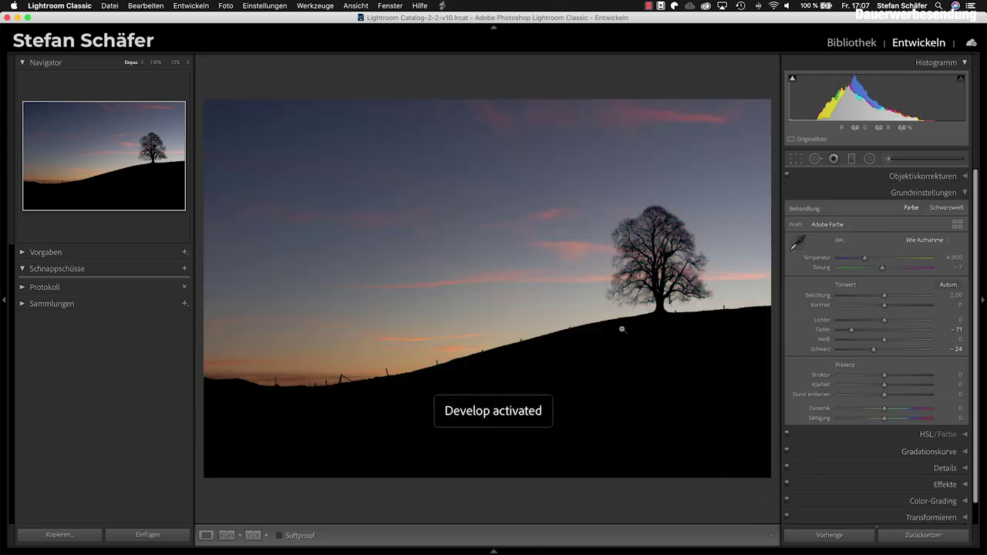
Step: Set temperature 5,490, exposure +0.40, highlights -25 and contrast +12 in the Basic panel
drag(866, 260, 871, 259)
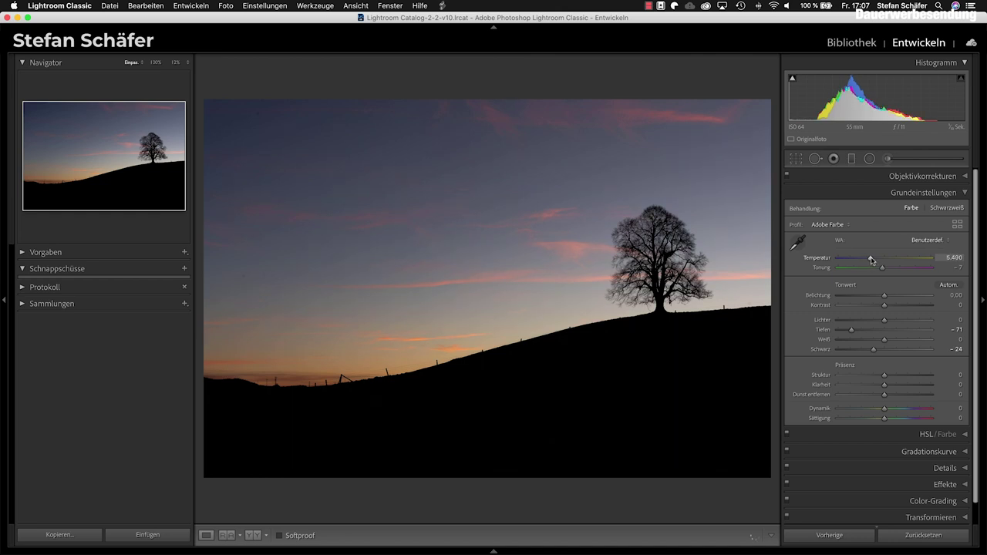
drag(885, 296, 889, 297)
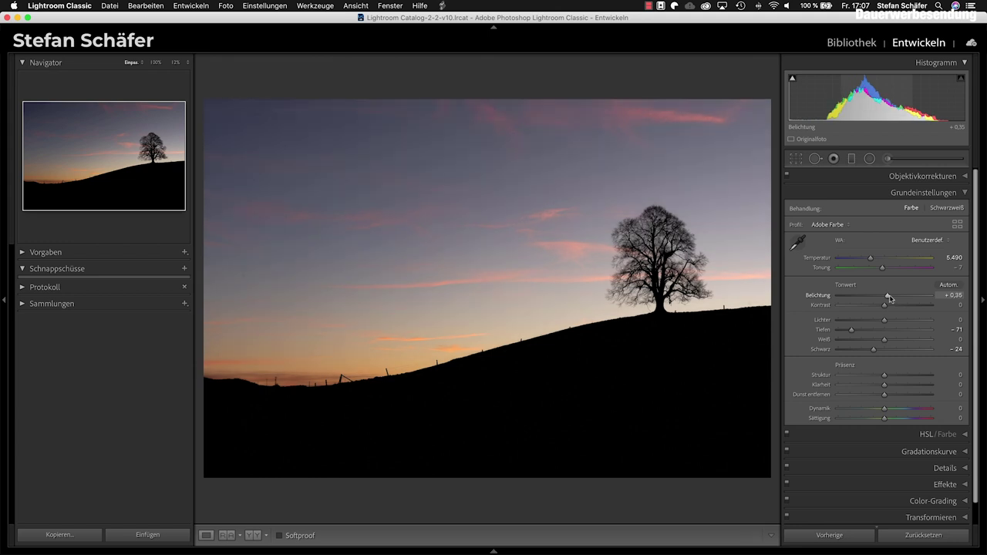
drag(890, 298, 873, 322)
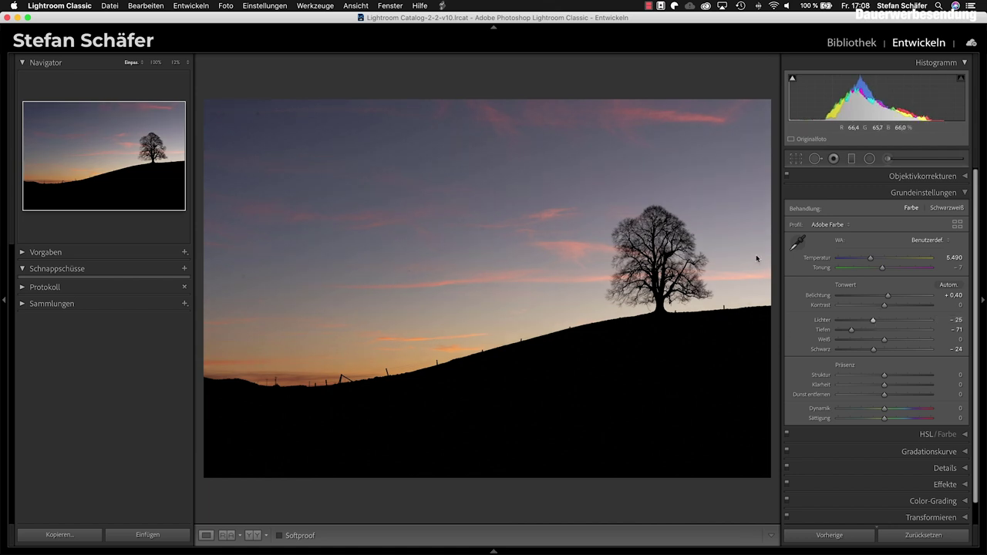
click(891, 306)
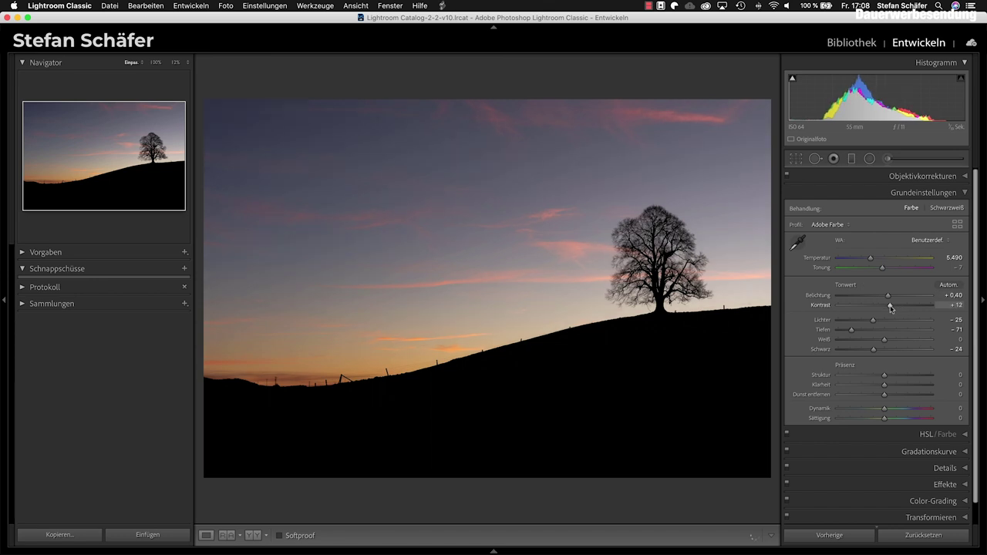
scroll(921, 489, down, 2)
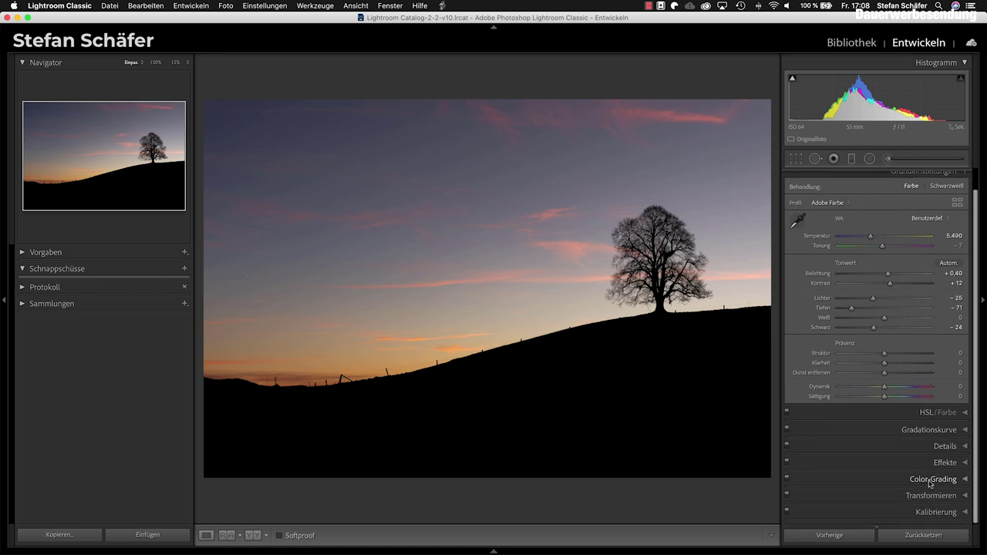
Step: In Calibration, set blue primary hue -15, saturation +60, red primary hue -6 and shadow tint +10
click(928, 513)
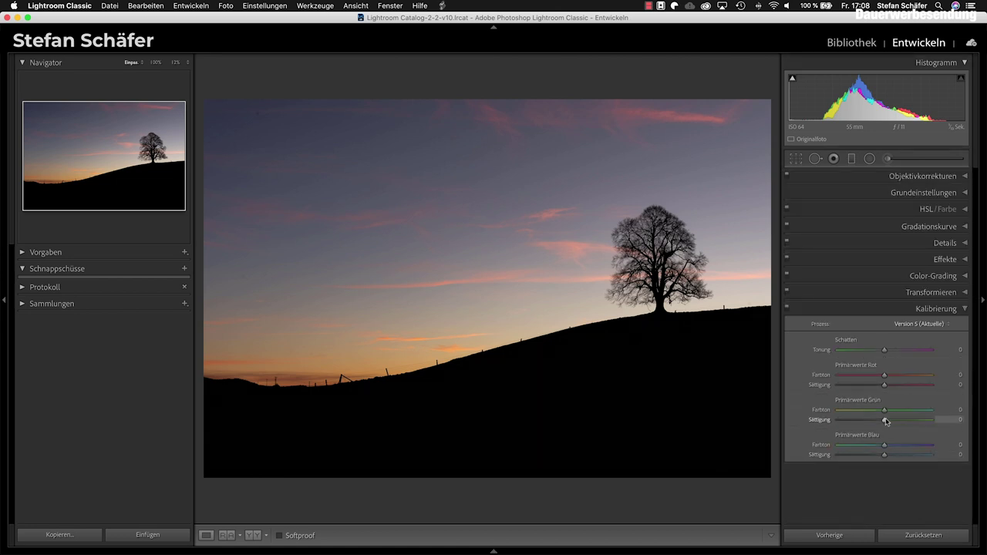
mouse_move(884, 445)
mouse_down()
mouse_move(860, 448)
mouse_move(908, 457)
mouse_up()
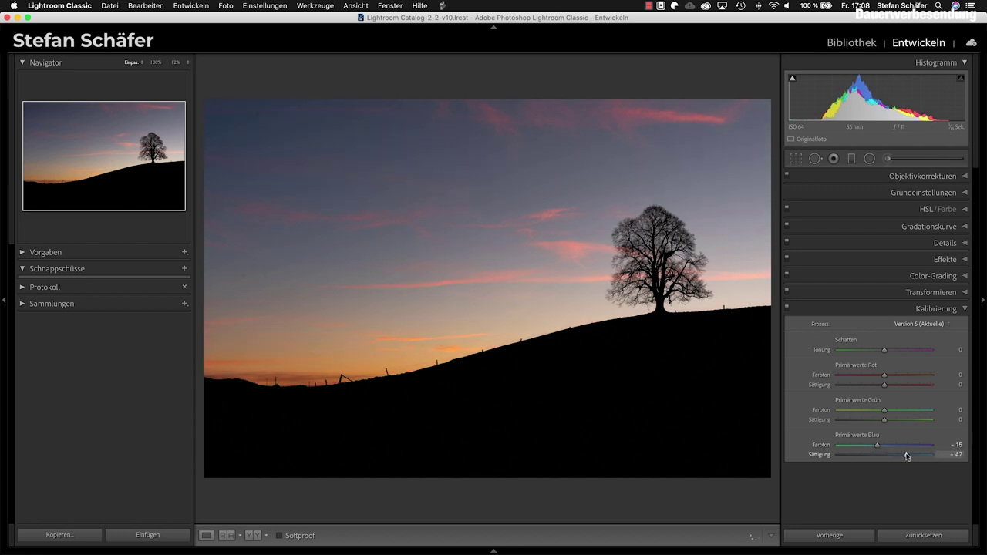
drag(906, 456, 911, 456)
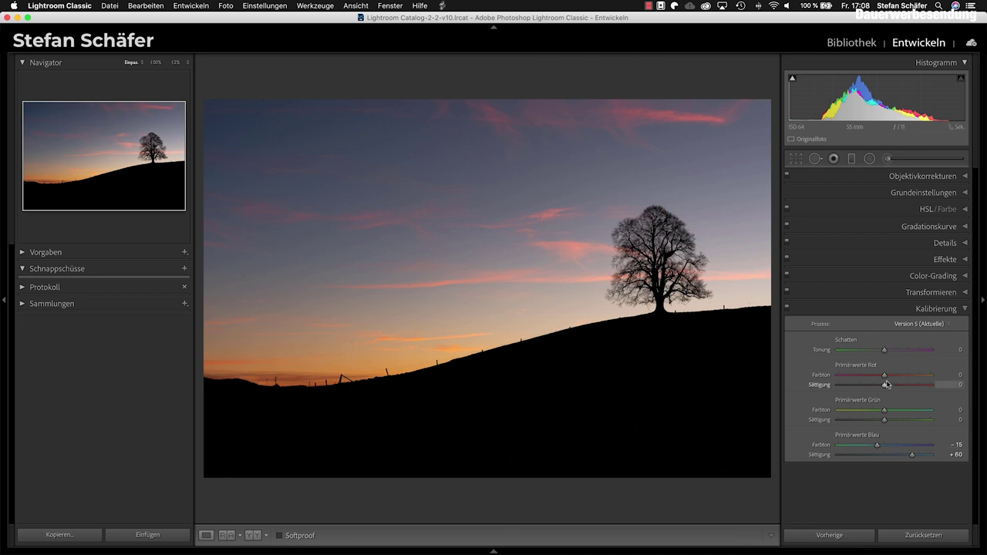
mouse_move(888, 376)
mouse_down()
mouse_move(905, 376)
mouse_move(884, 376)
mouse_up()
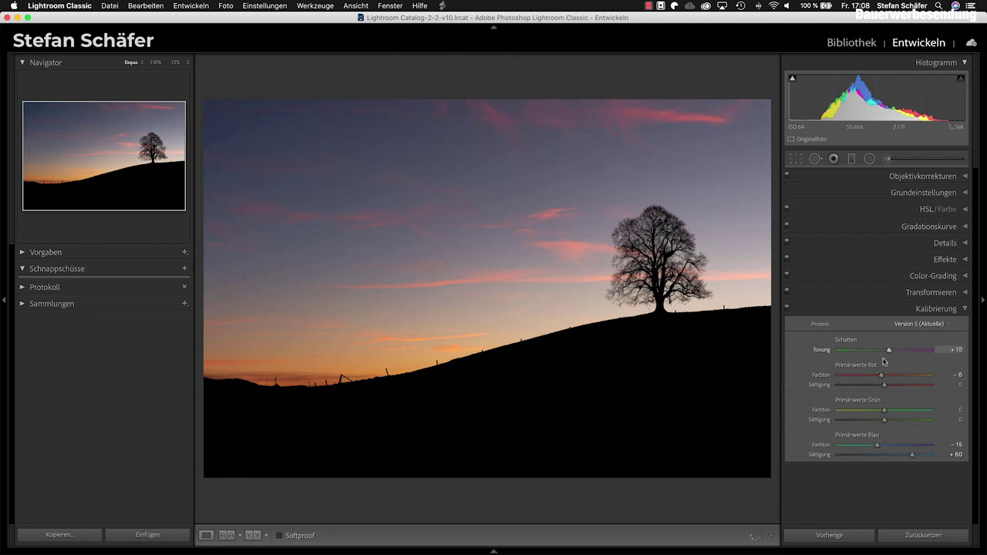
Step: In Color Grading, tint the shadows blue (about hue 217) and the highlights orange
click(932, 276)
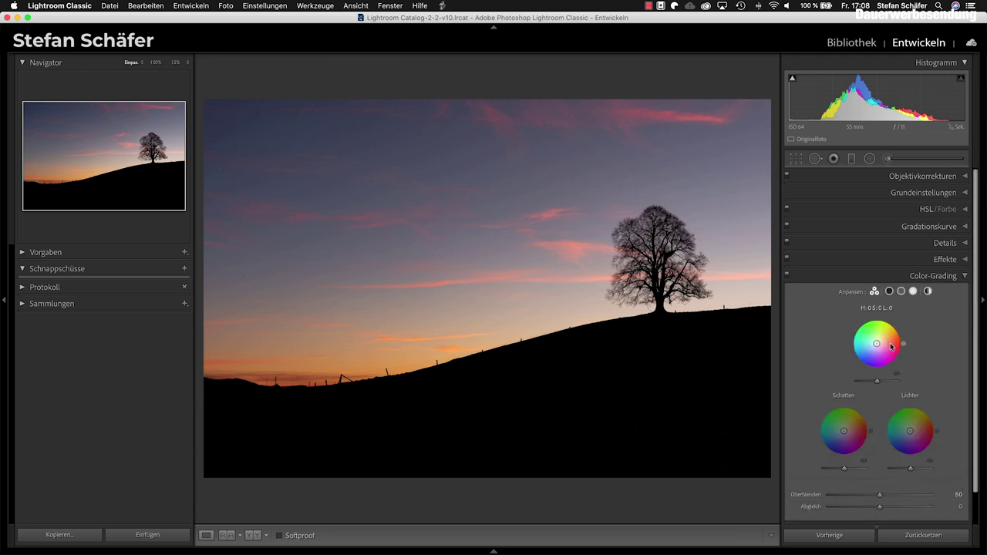
drag(844, 433, 840, 432)
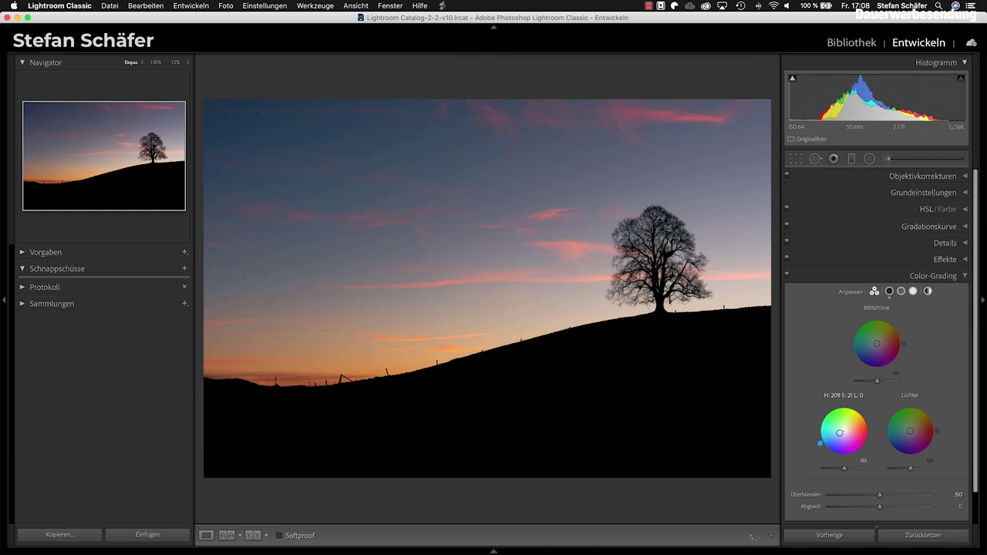
drag(839, 433, 841, 433)
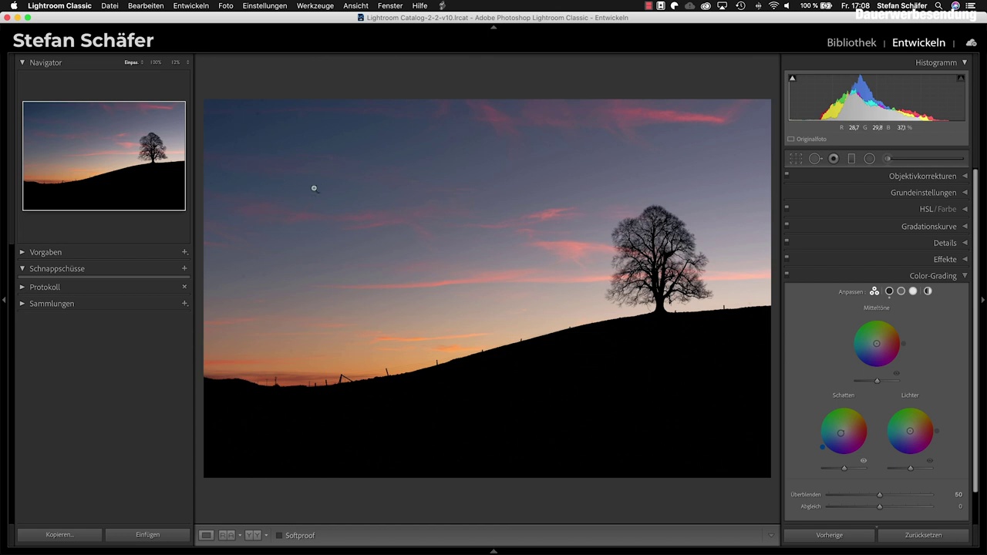
drag(911, 431, 914, 427)
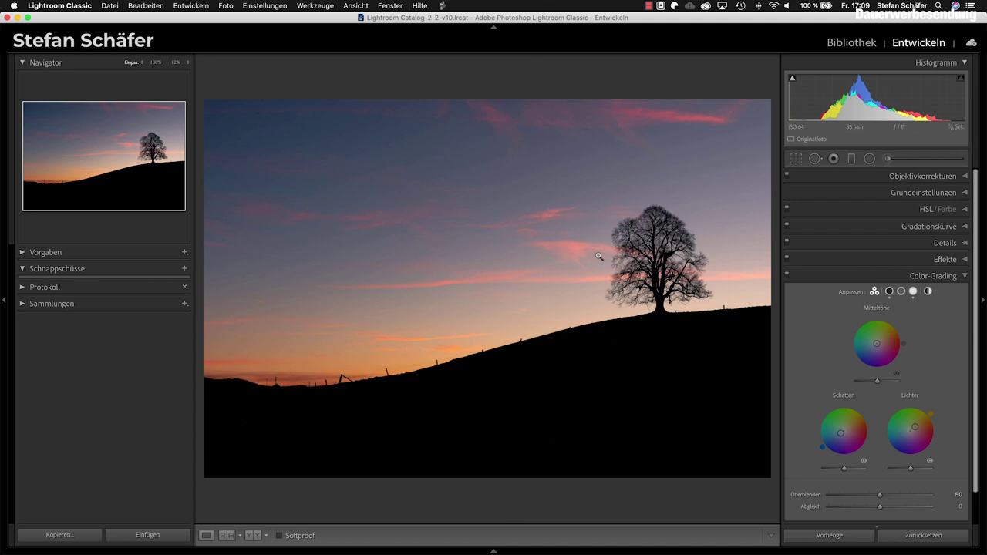
Step: At 100% zoom, heal two dark upper-left sky spots with a size-39 Spot Removal brush
click(265, 120)
drag(272, 129, 335, 209)
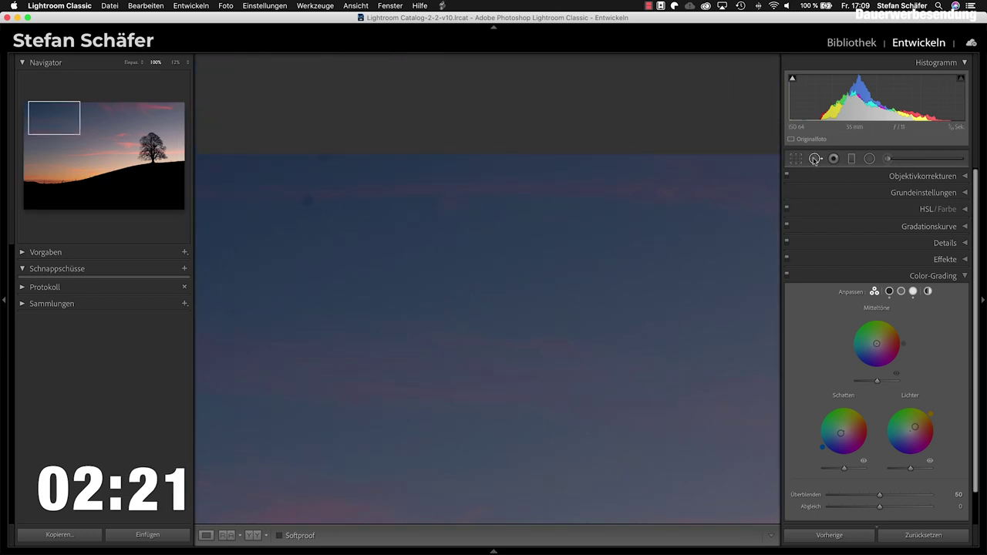
click(817, 160)
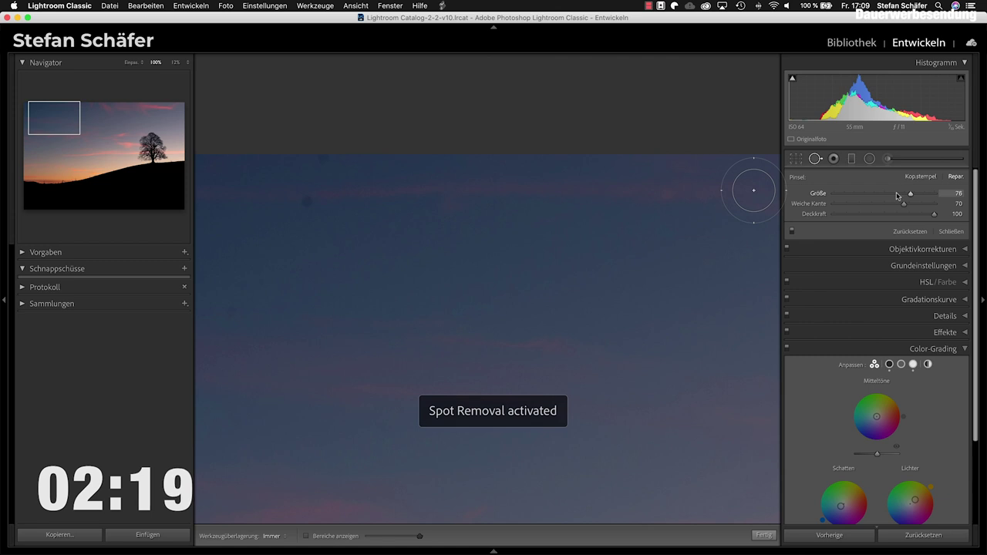
drag(910, 192, 873, 197)
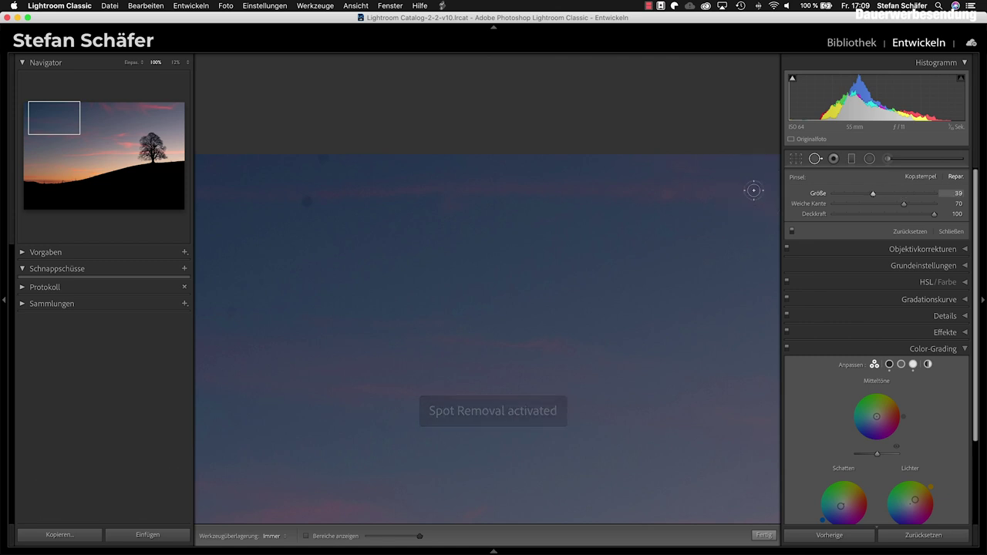
key(super)
drag(307, 201, 281, 202)
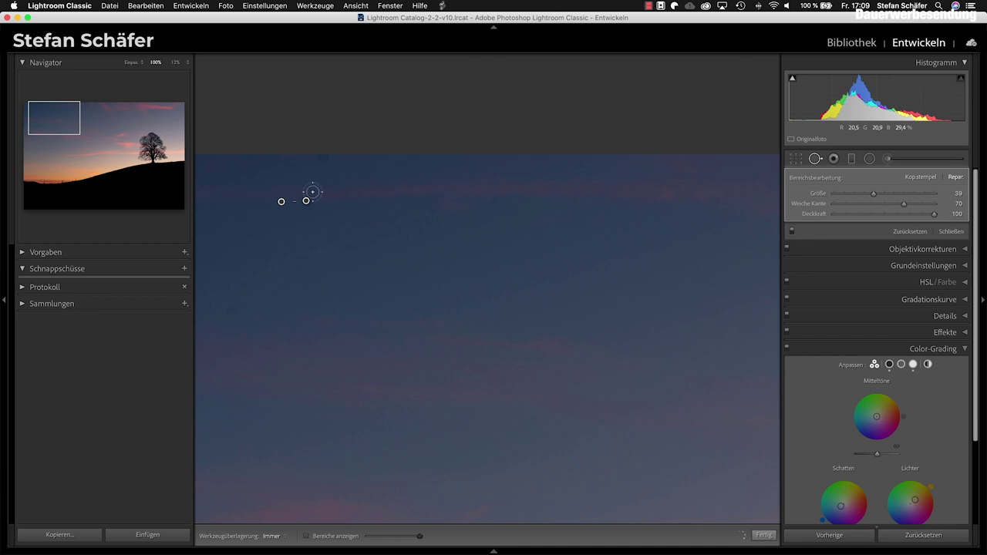
click(323, 158)
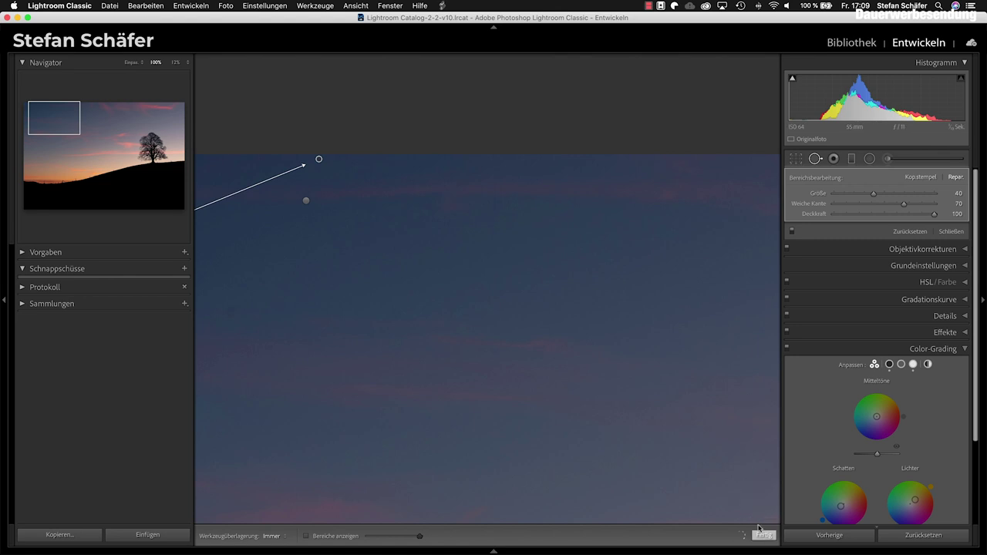
click(762, 534)
Step: Zoom into the upper-left sky at 100% and heal one more spot
click(588, 370)
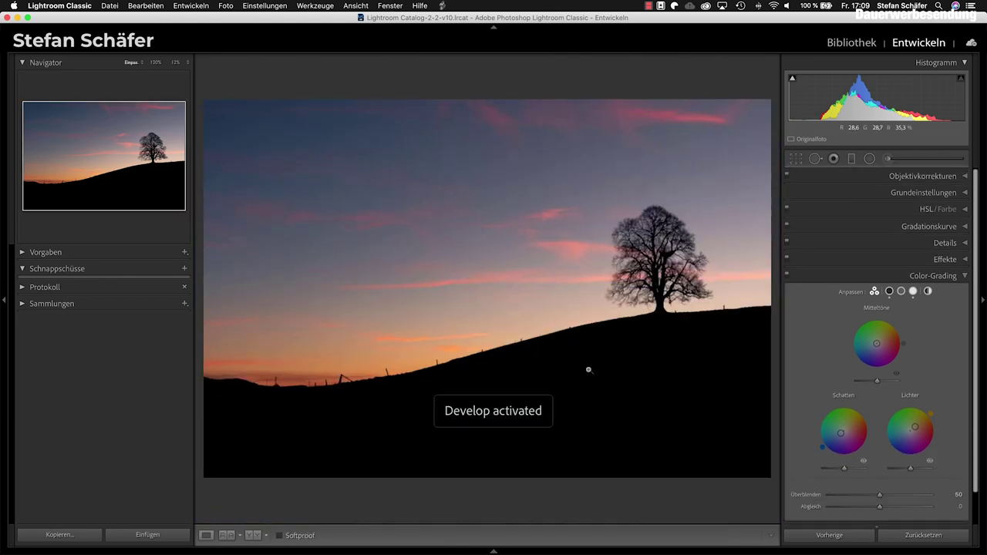
drag(251, 144, 470, 279)
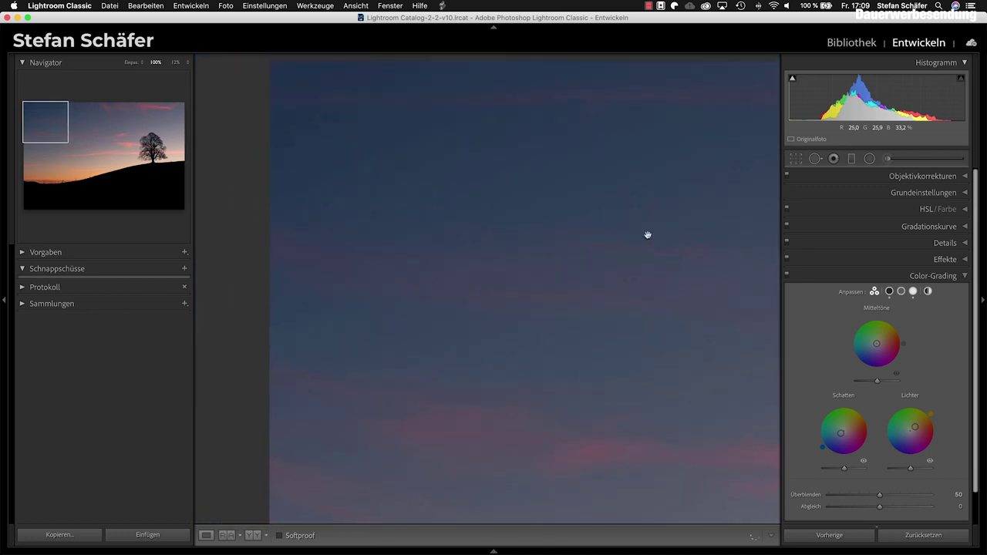
click(817, 158)
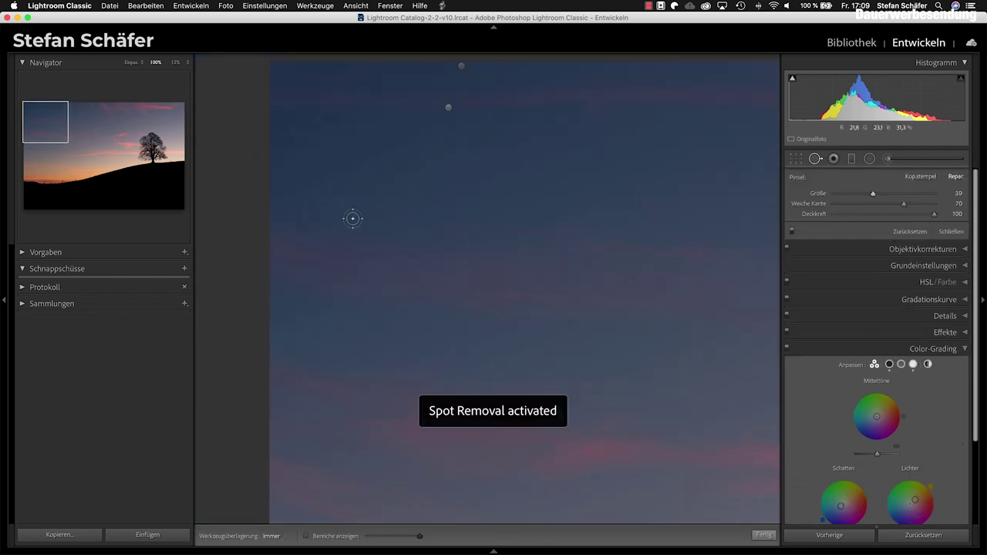
click(376, 216)
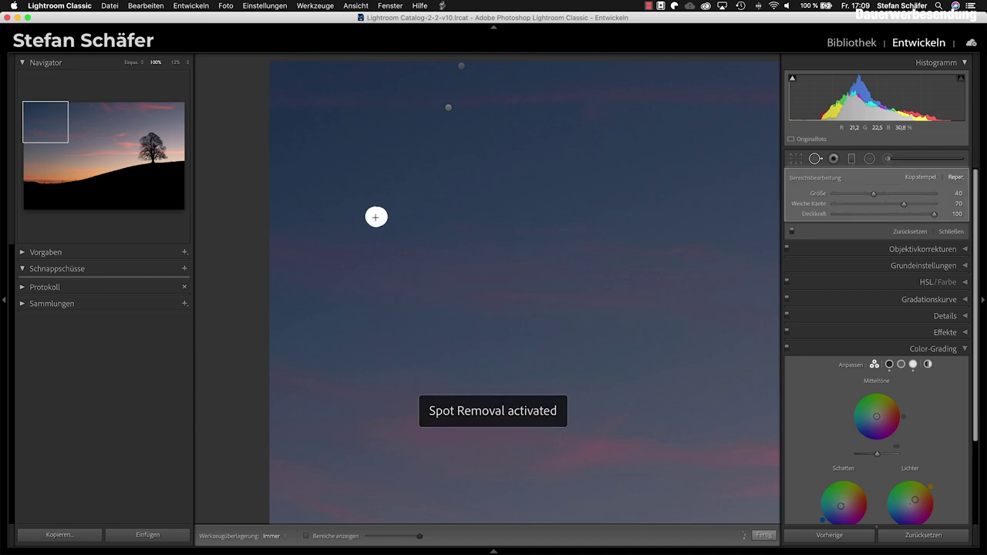
click(764, 534)
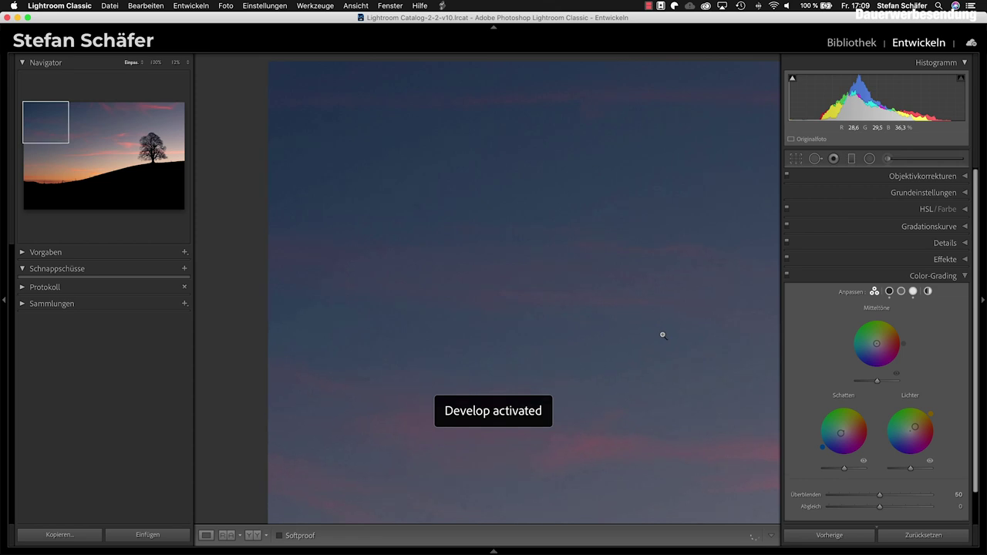
Step: Fit the whole photo in view and compare the before and after versions
click(662, 335)
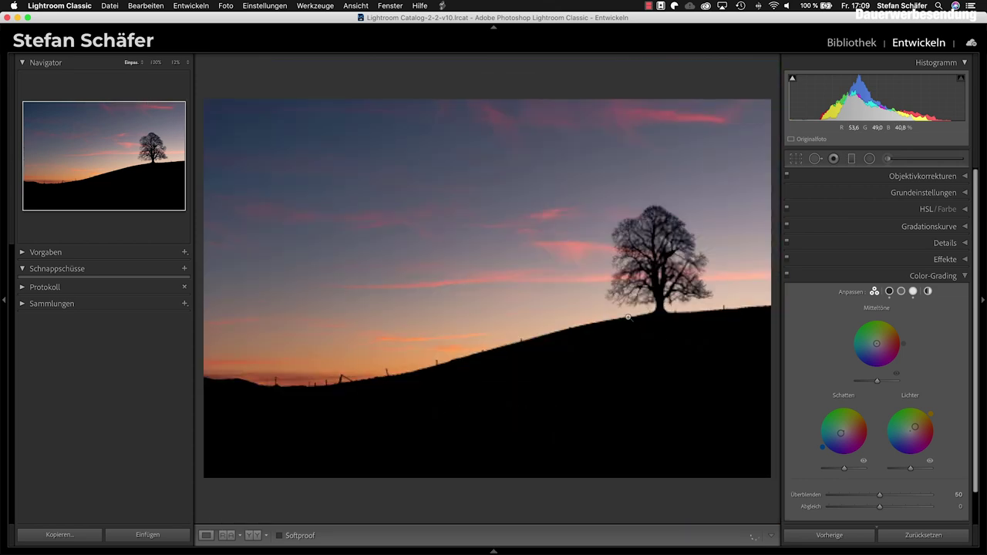
key(super+minus)
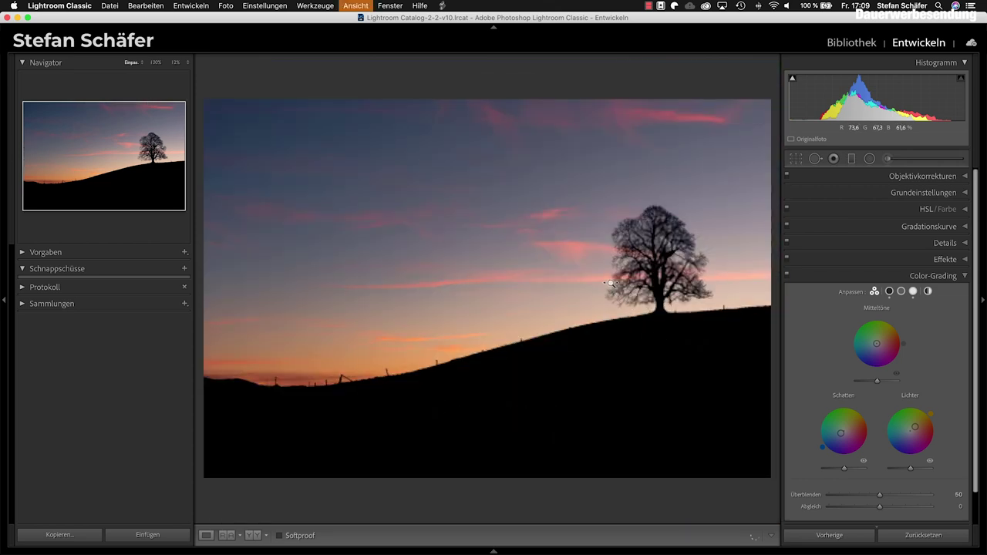
key(backslash)
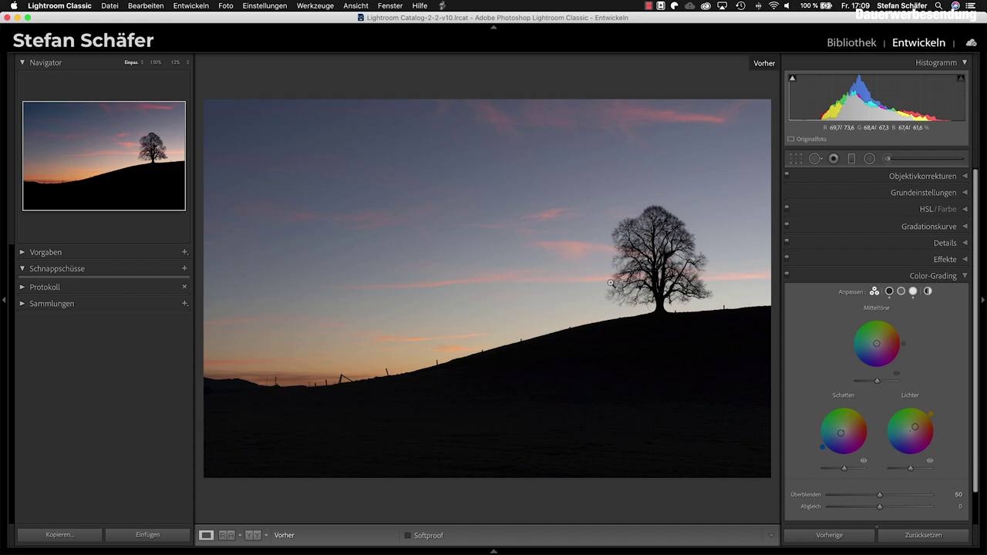
key(backslash)
key(backslash)
key(backslash)
key(backslash)
key(backslash)
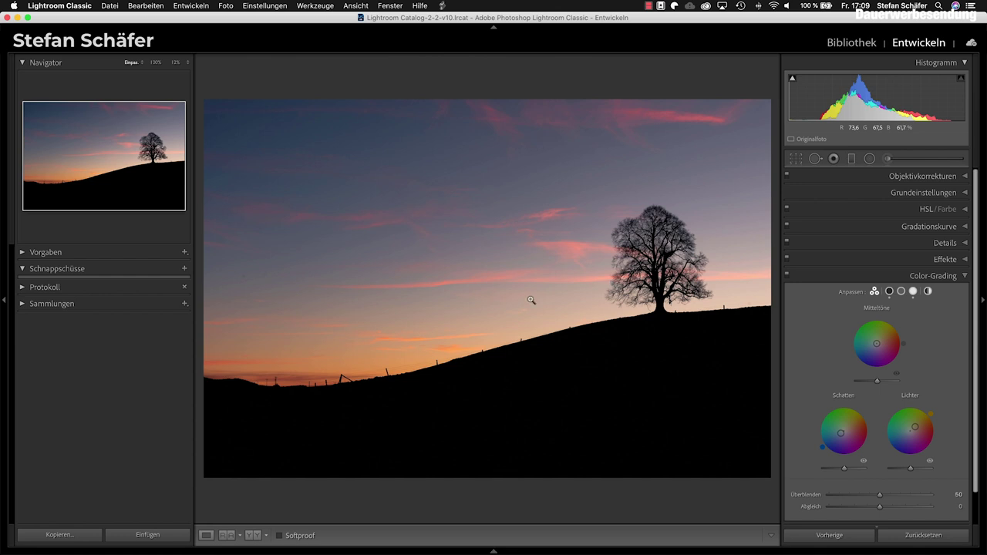
Step: Heal a blemish in the sky left of the tree with the brush enlarged to size 55
click(241, 279)
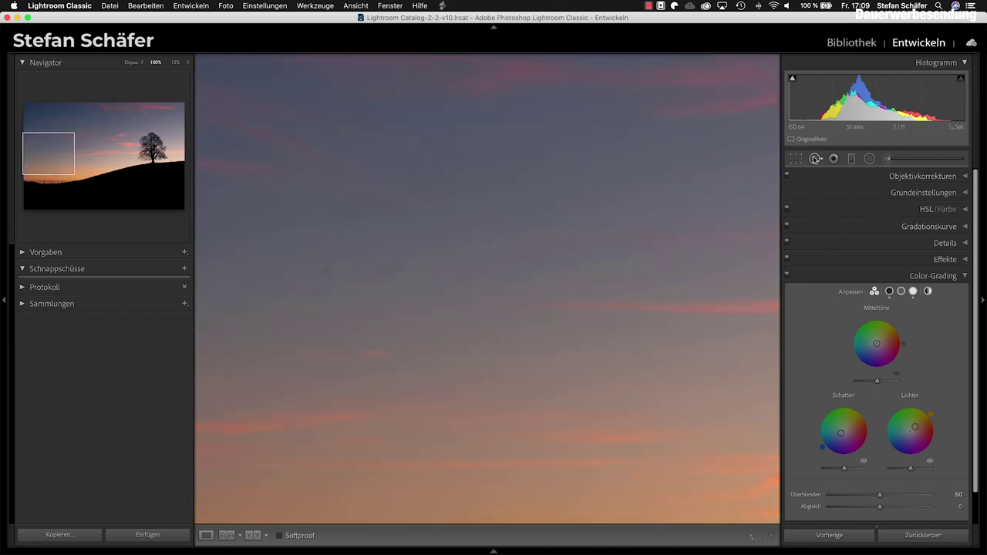
click(815, 158)
scroll(328, 270, up, 3)
click(328, 269)
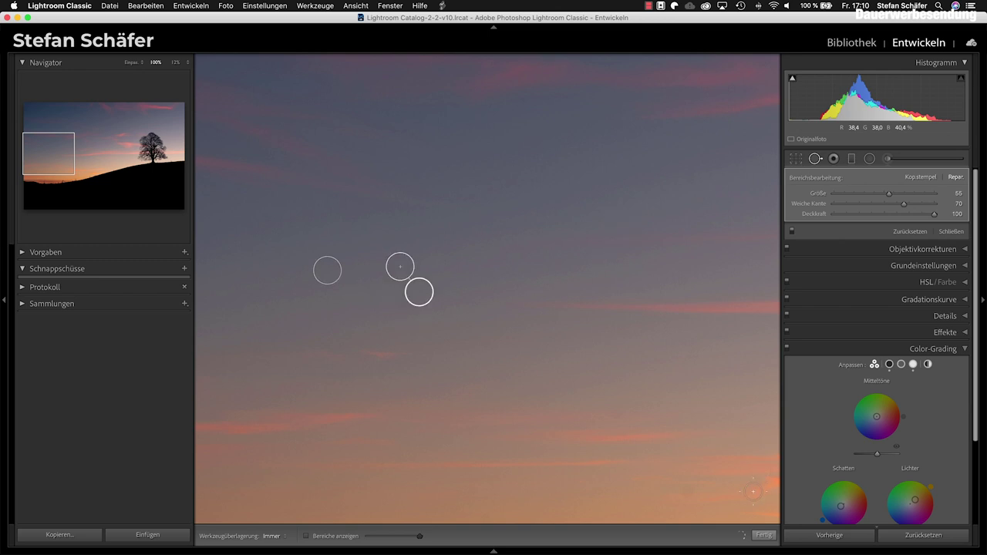
click(763, 535)
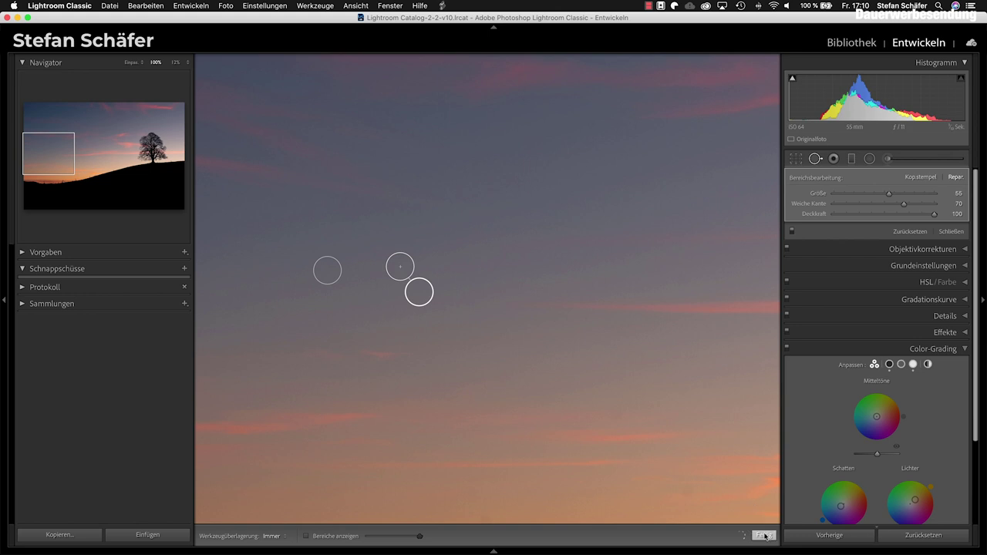
click(574, 291)
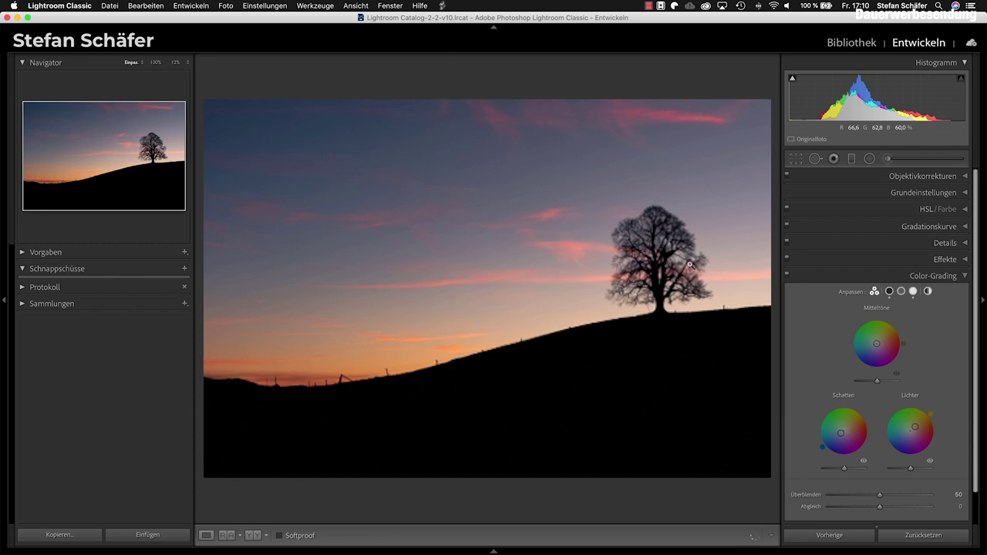
Step: Review the Detail and Lens Corrections panels, leaving all sections collapsed
click(939, 244)
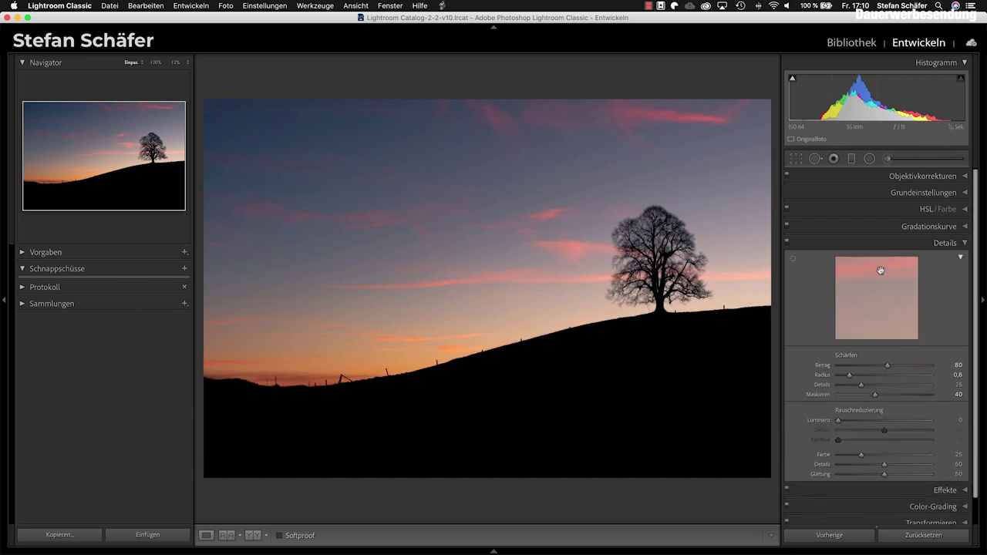
click(922, 176)
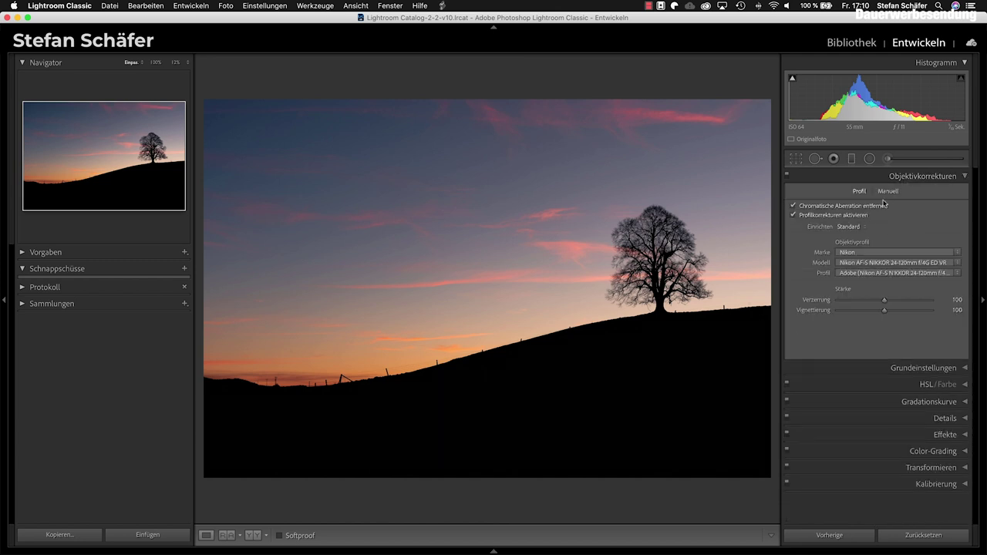
click(899, 177)
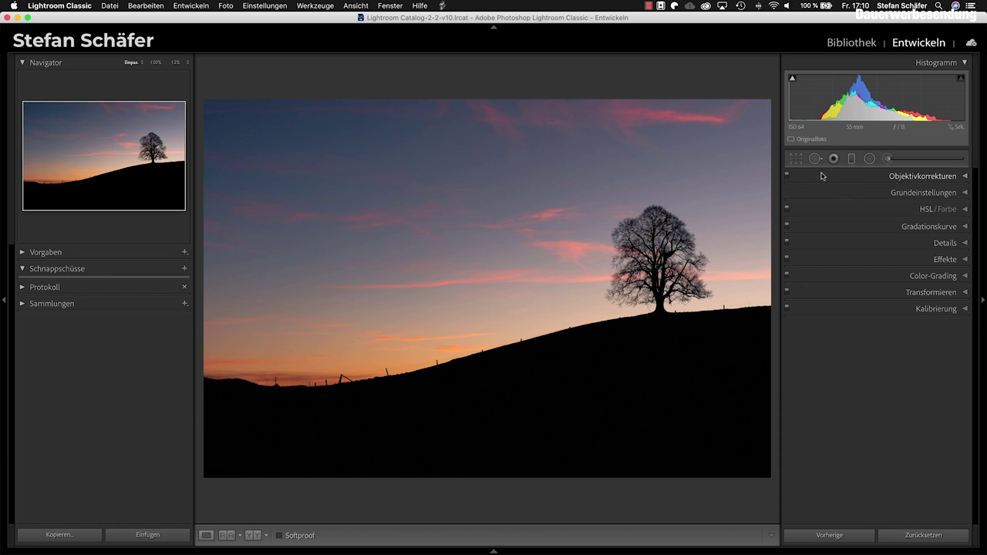
Step: Crop the photo slightly tighter from the bottom-left corner and apply the crop
click(797, 160)
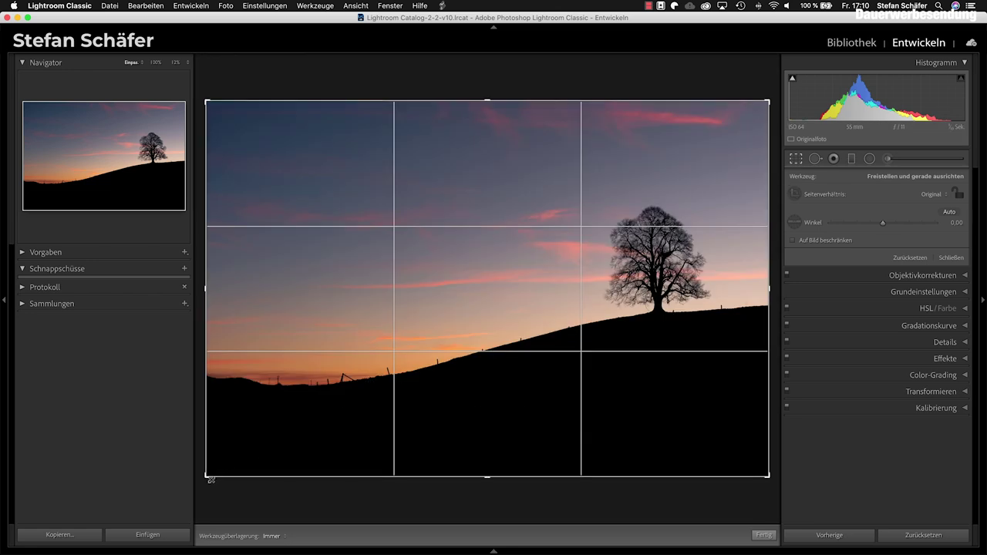
drag(210, 479, 232, 472)
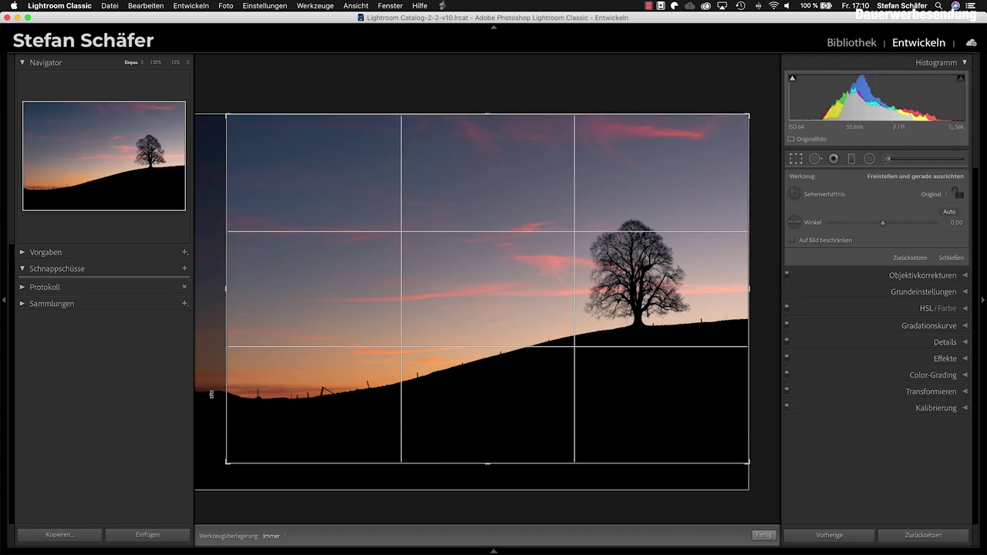
key(d)
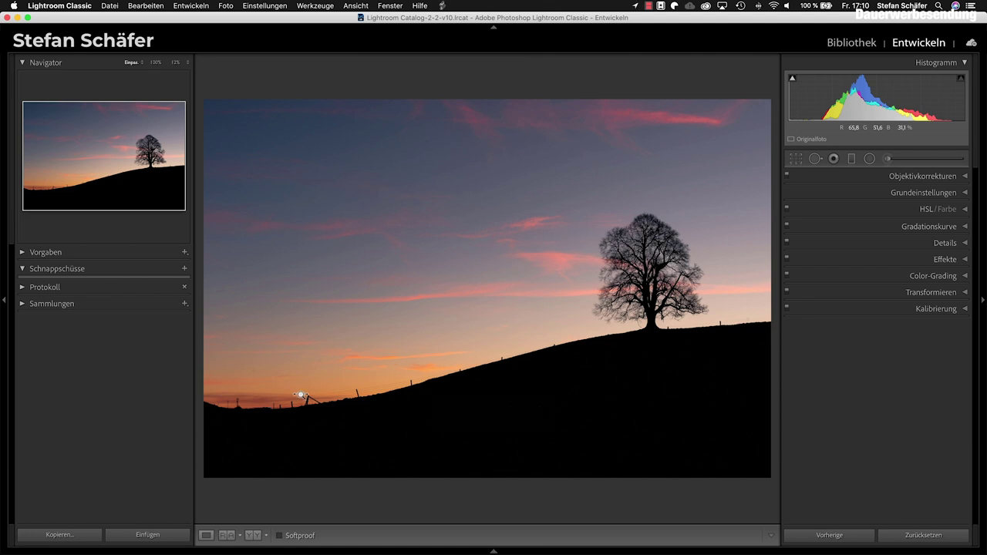
key(backslash)
key(backslash)
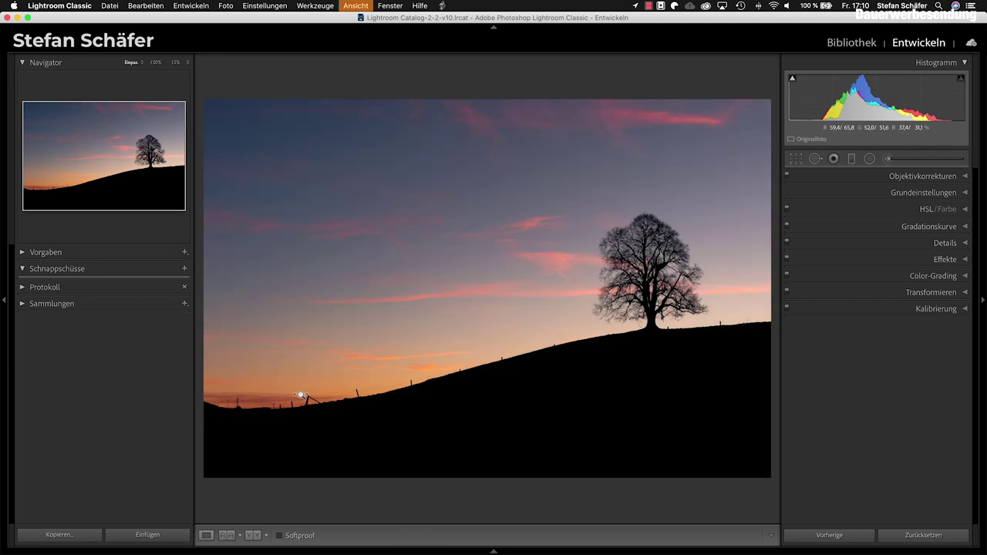
key(backslash)
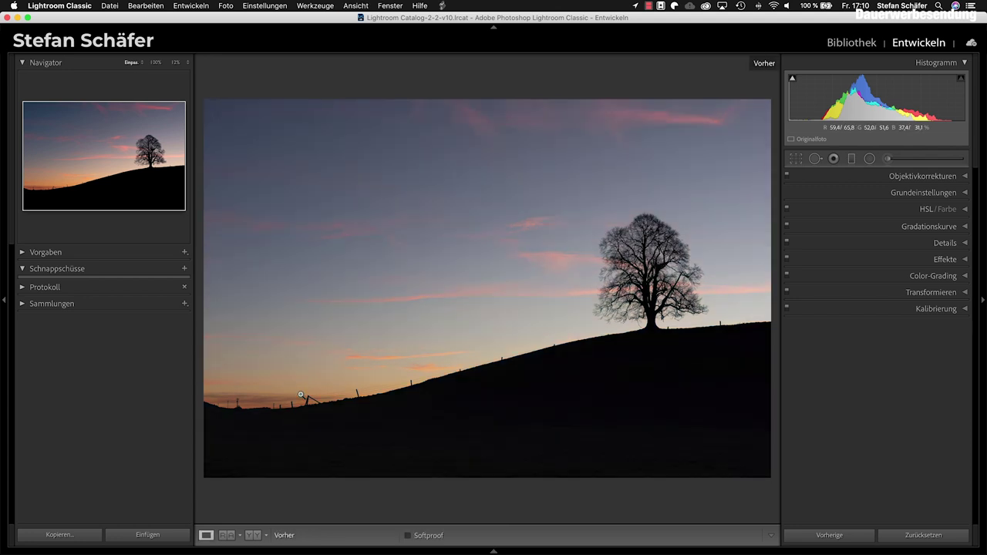
key(backslash)
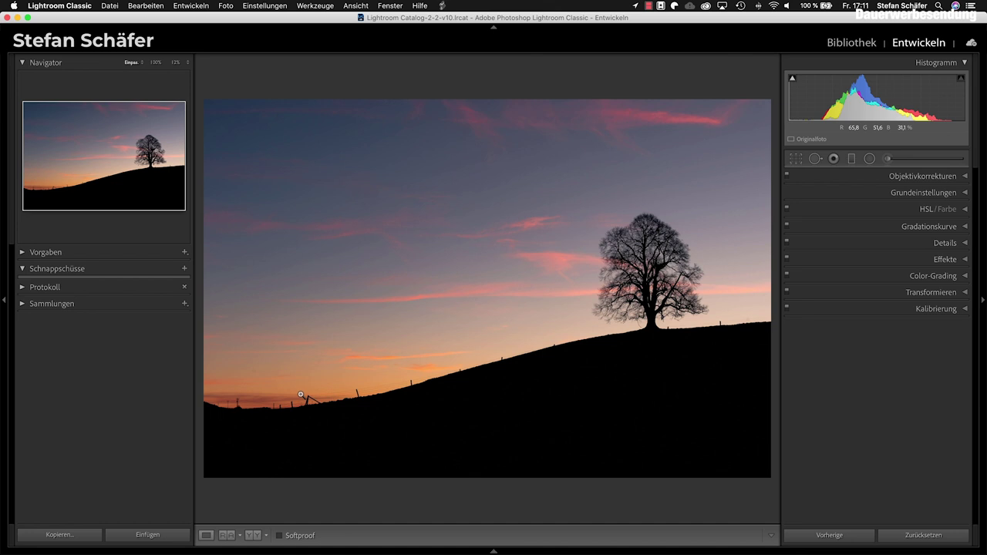